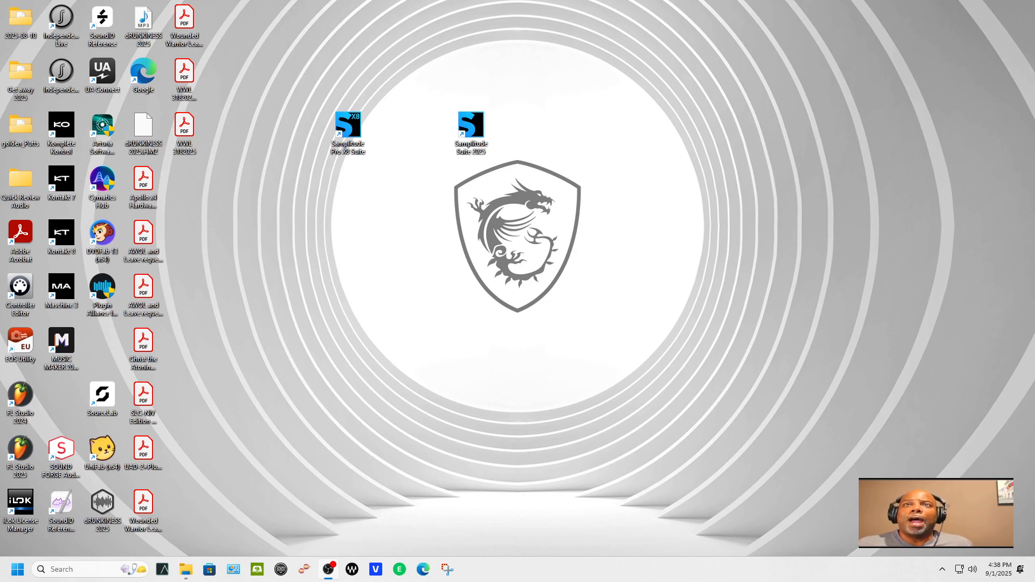
Step: Start Samplitude Suite 2025 and open the recently used 2025-08-30 multi-track project
drag(338, 134, 400, 132)
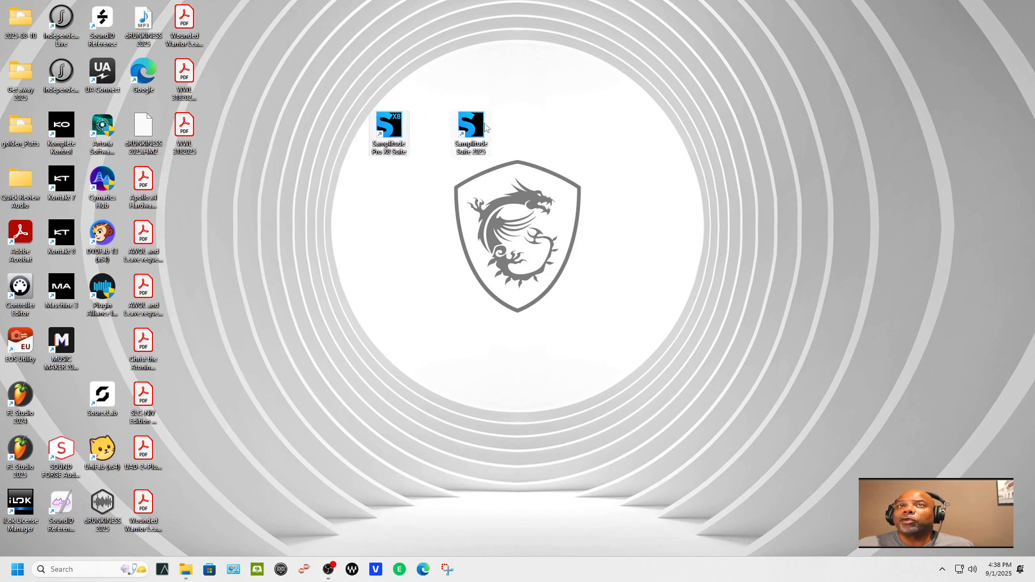
drag(477, 131, 469, 132)
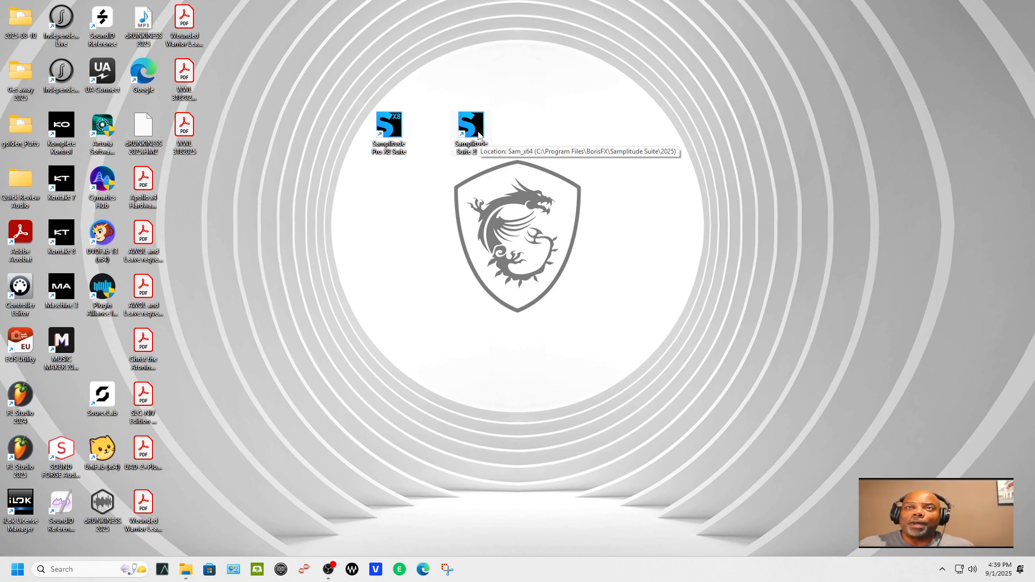
double_click(471, 127)
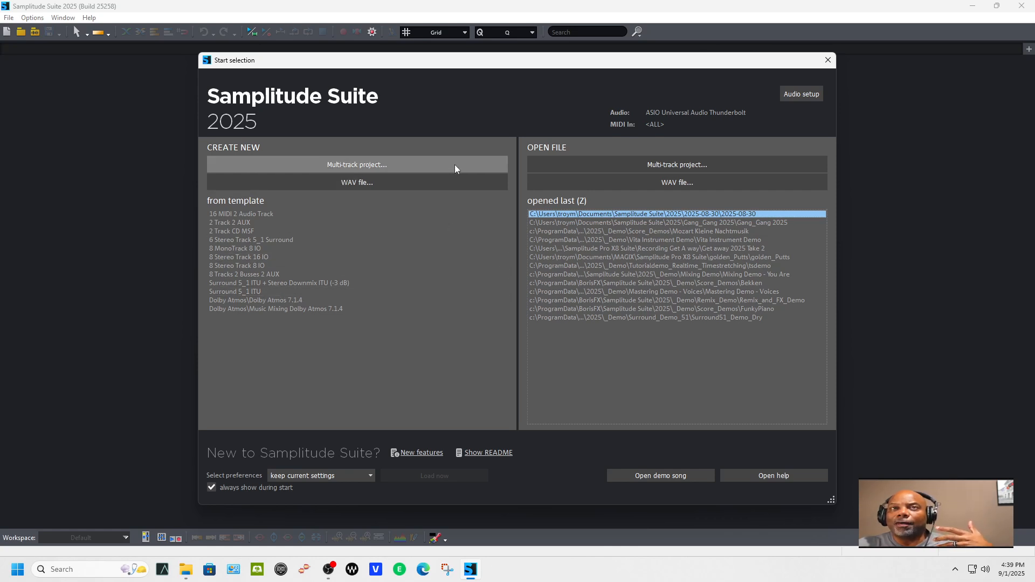
double_click(587, 218)
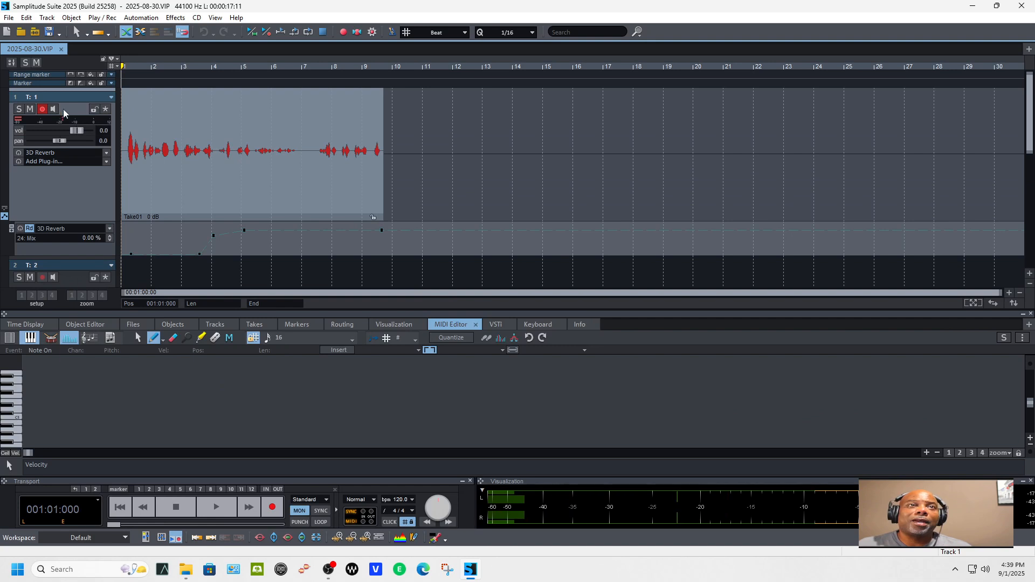
Step: Disarm recording on track 1, select the Take01 clip and play it back
click(42, 111)
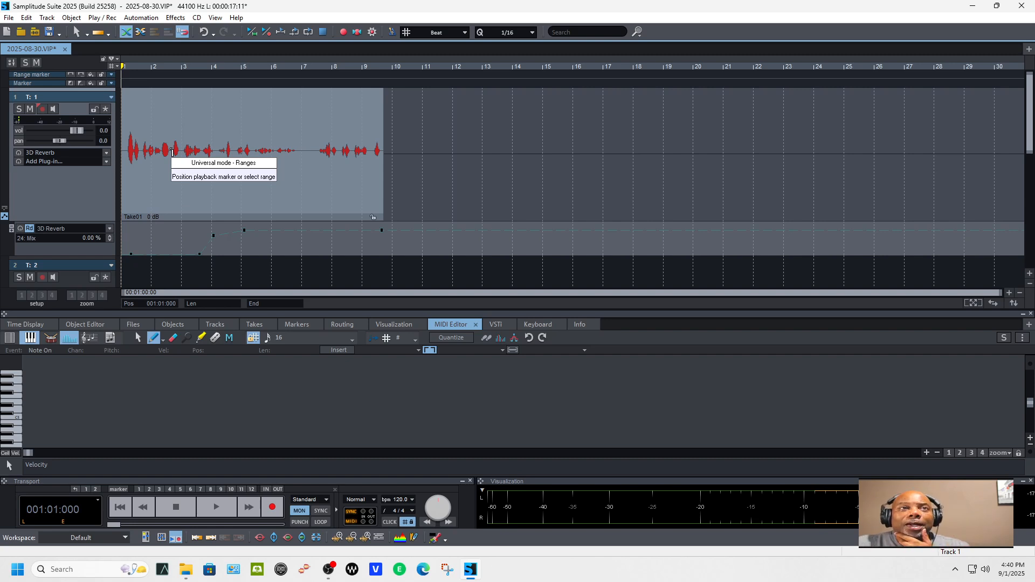
click(222, 202)
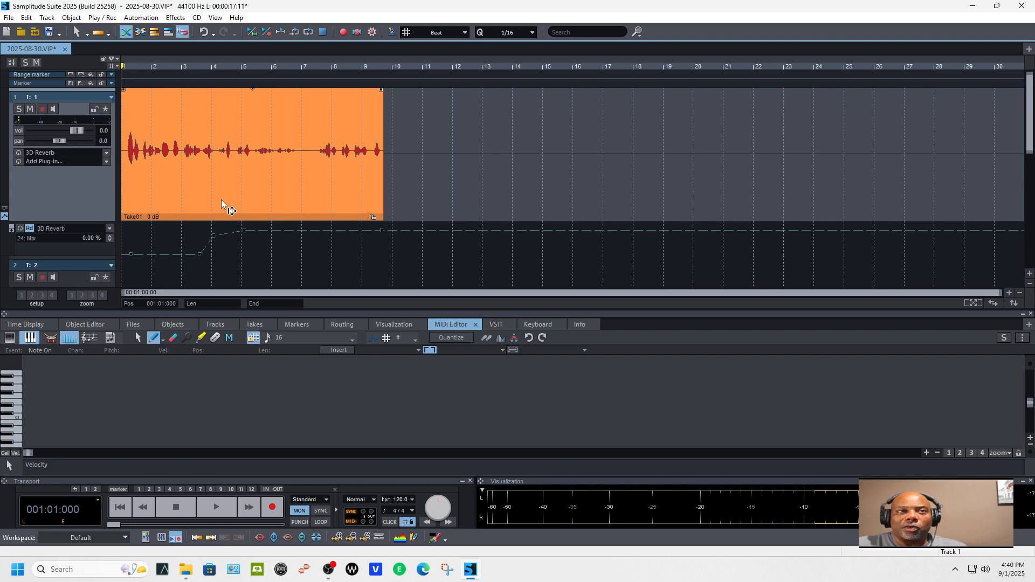
click(220, 505)
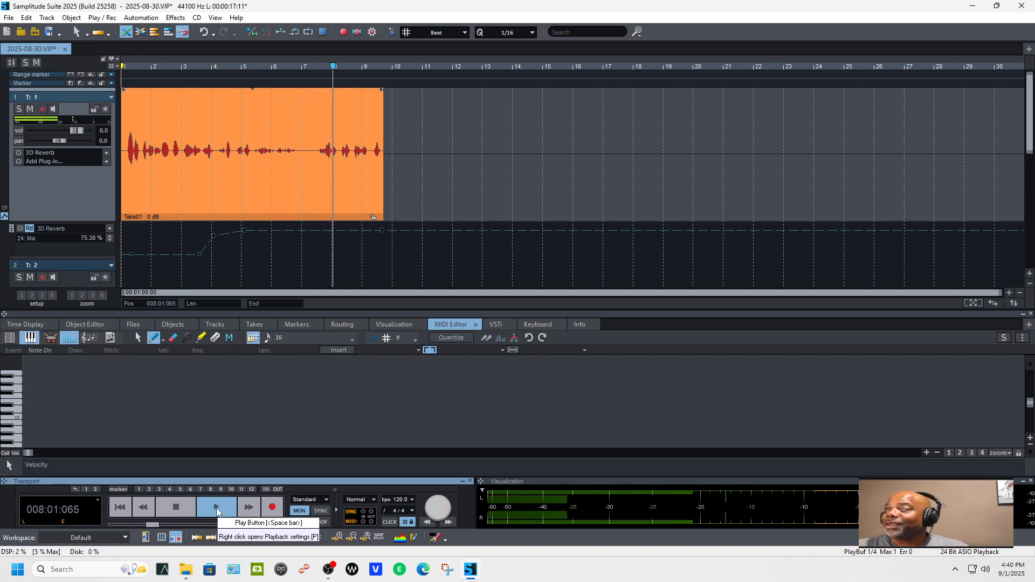
click(187, 511)
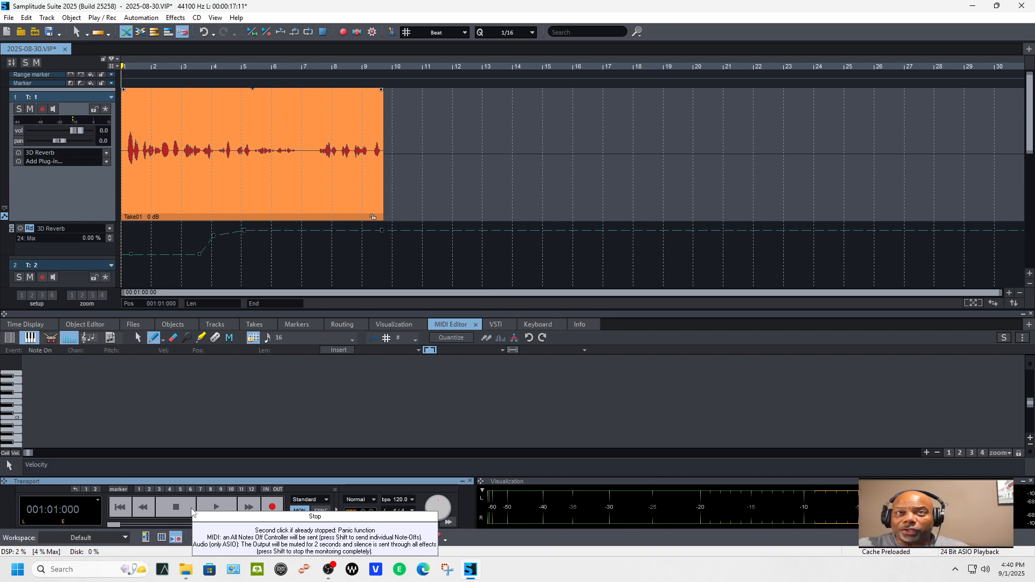
Step: Open the 3D Reverb plug-in on track 1 and toggle it off and on, leaving it active
click(83, 154)
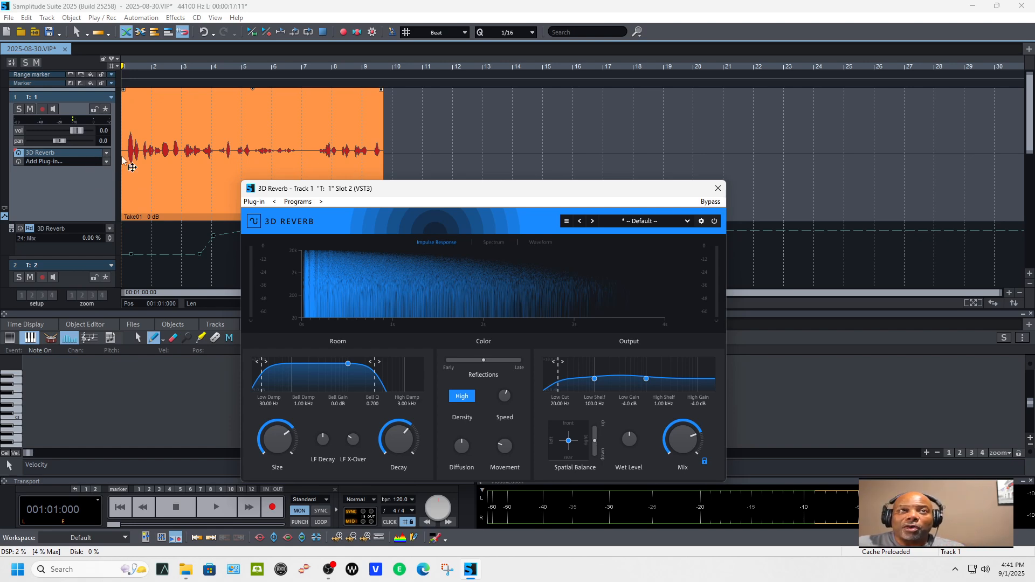
click(19, 153)
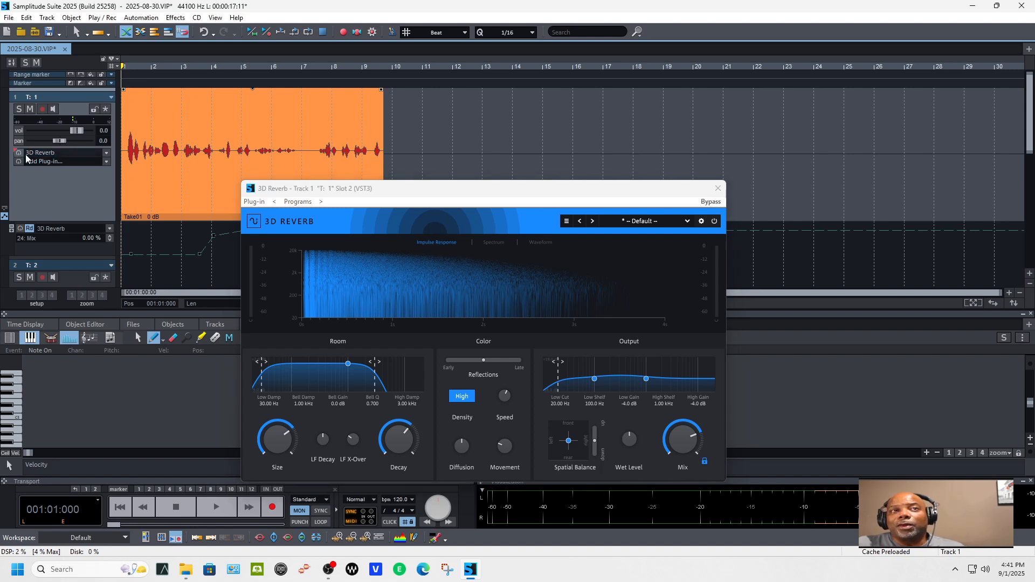
click(19, 154)
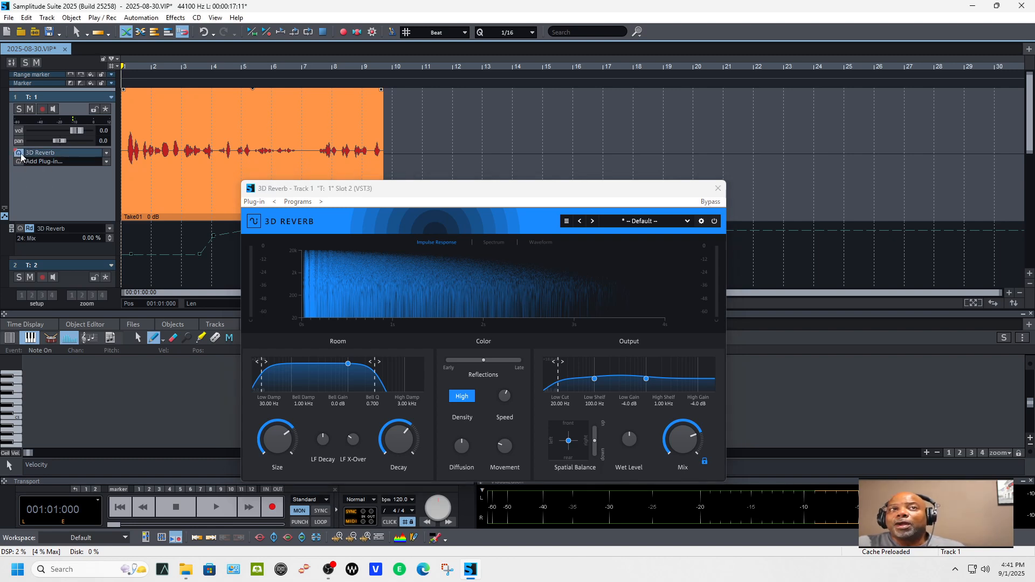
click(19, 154)
click(20, 154)
click(20, 155)
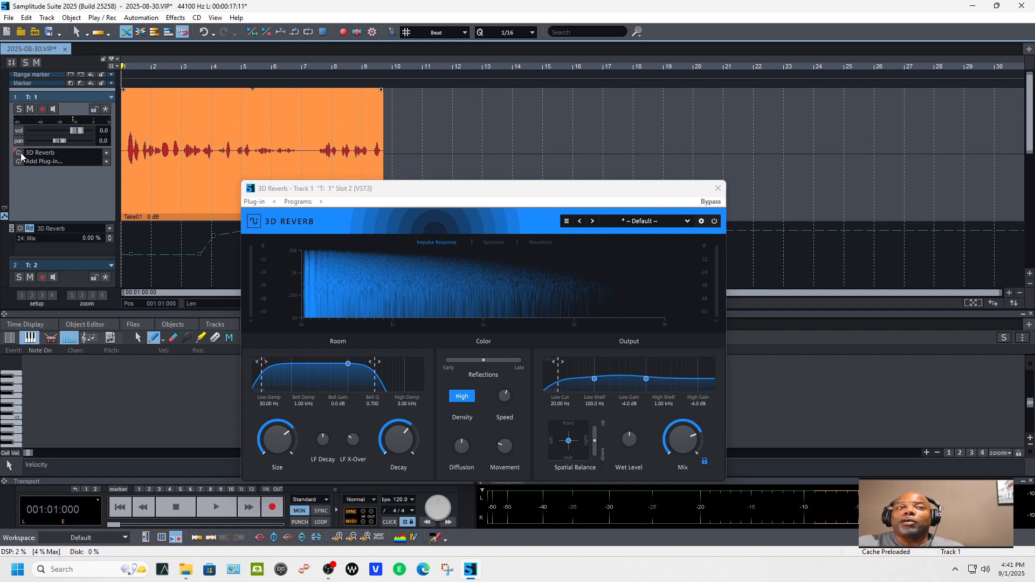
click(19, 154)
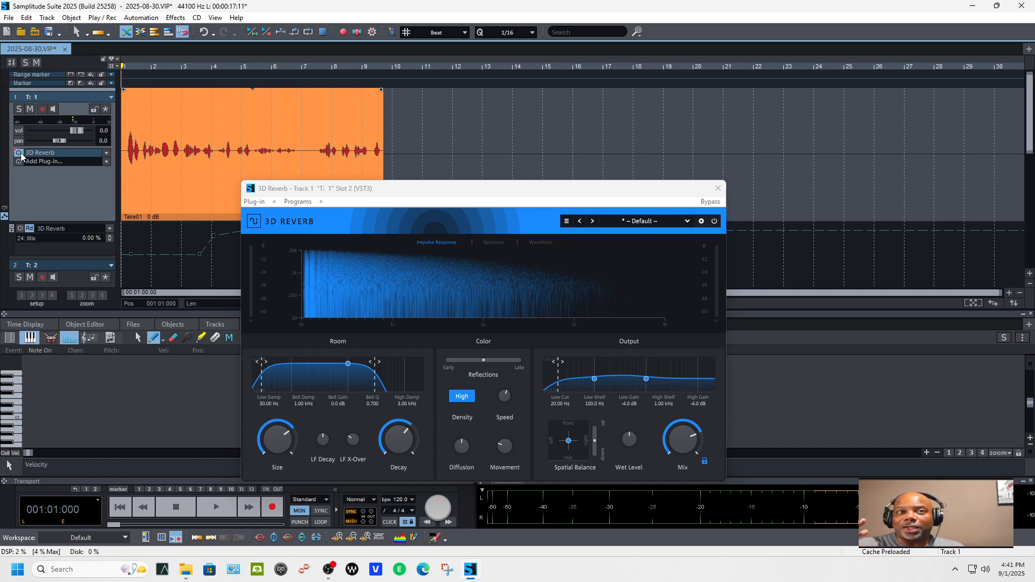
Step: Listen to track 1 with 3D Reverb active, moving the plug-in window clear of the Take01 clip
key(space)
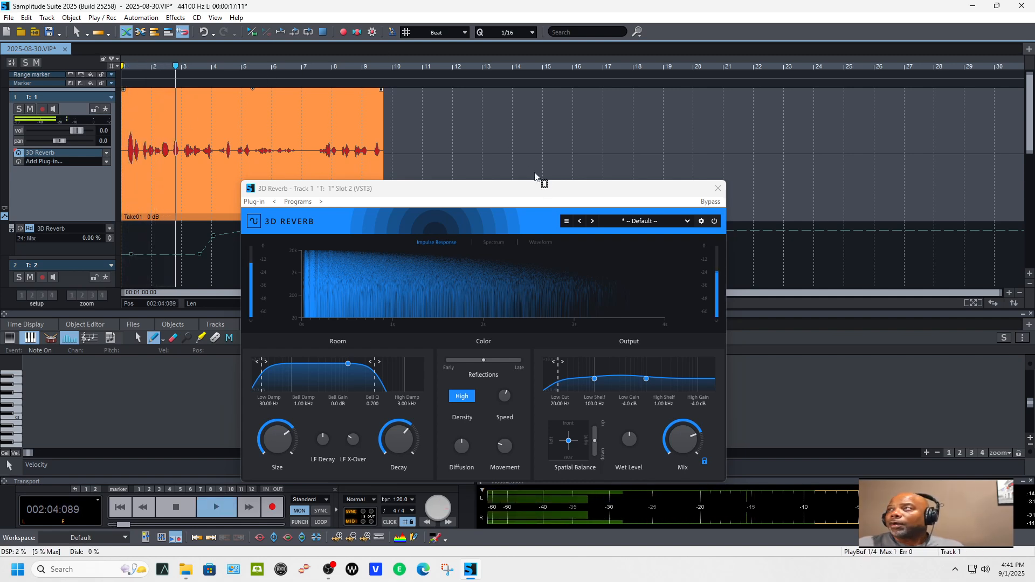
drag(531, 190, 688, 132)
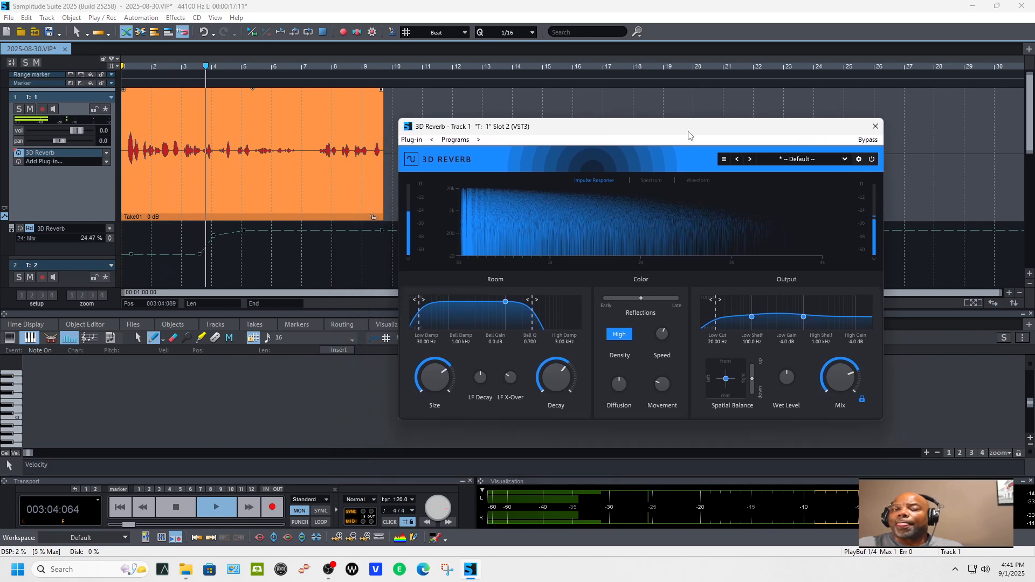
key(space)
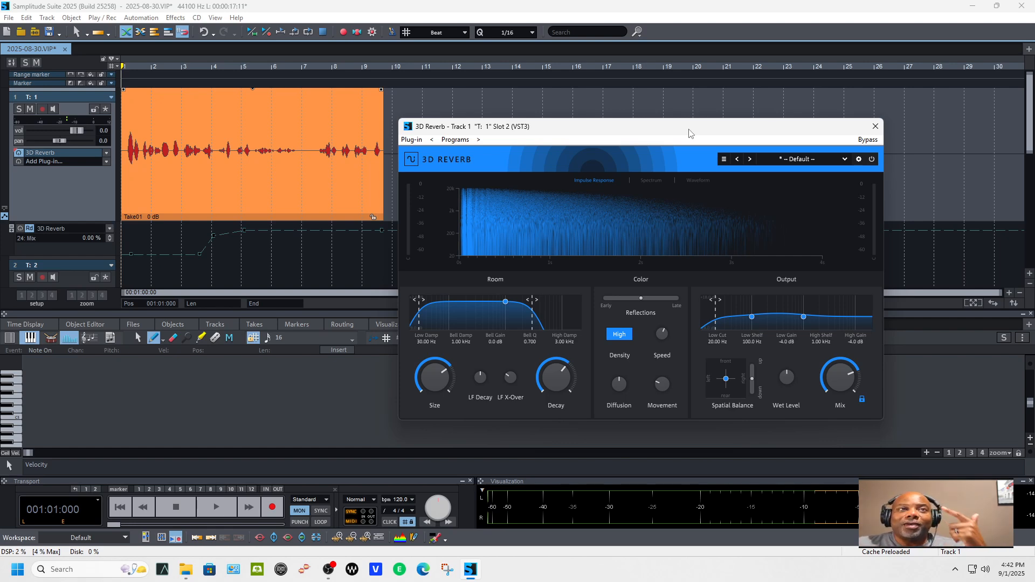
Step: Switch off 3D Reverb on track 1 and enable its Mix automation curve with automation read on
click(19, 156)
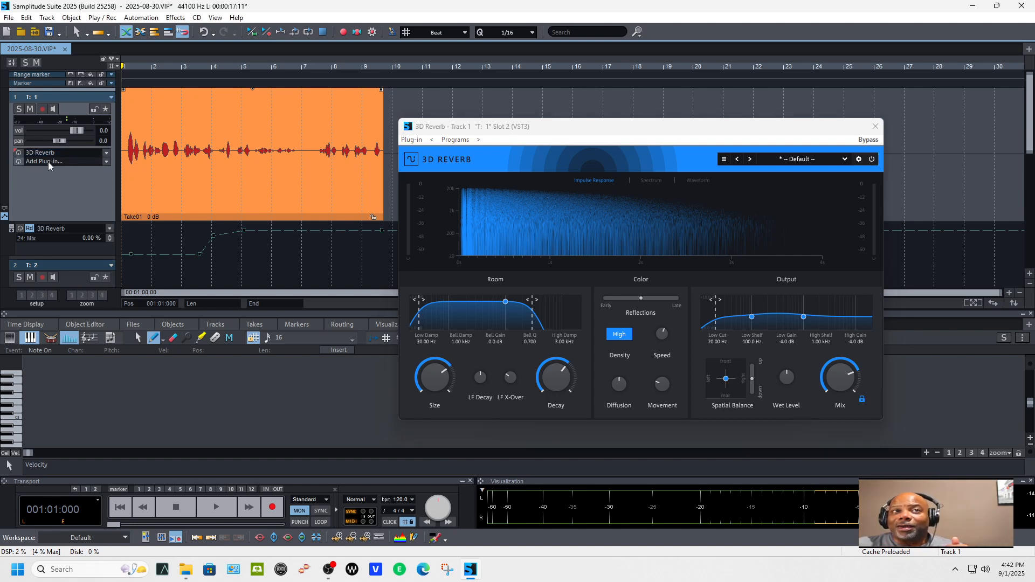
click(30, 229)
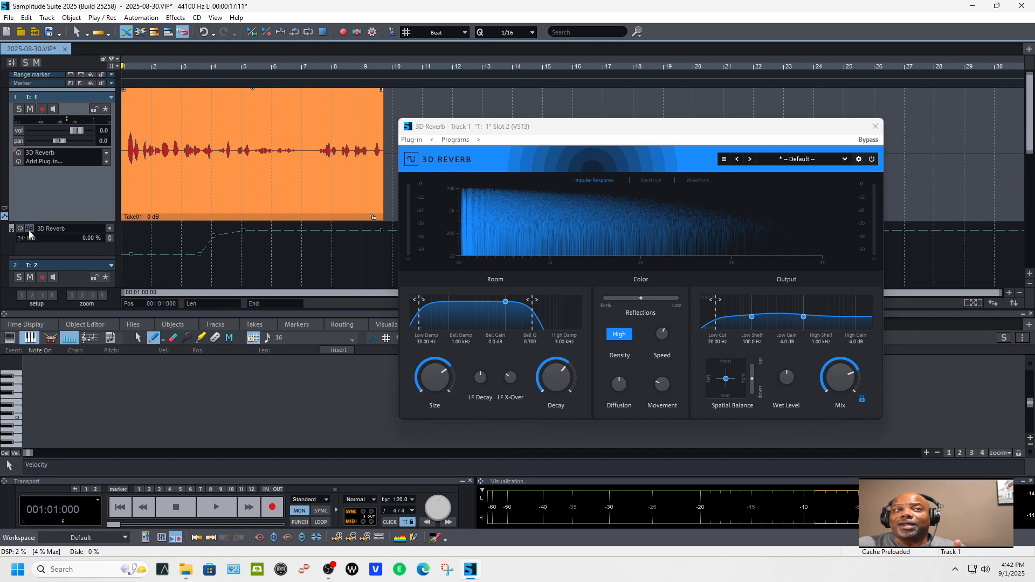
click(20, 228)
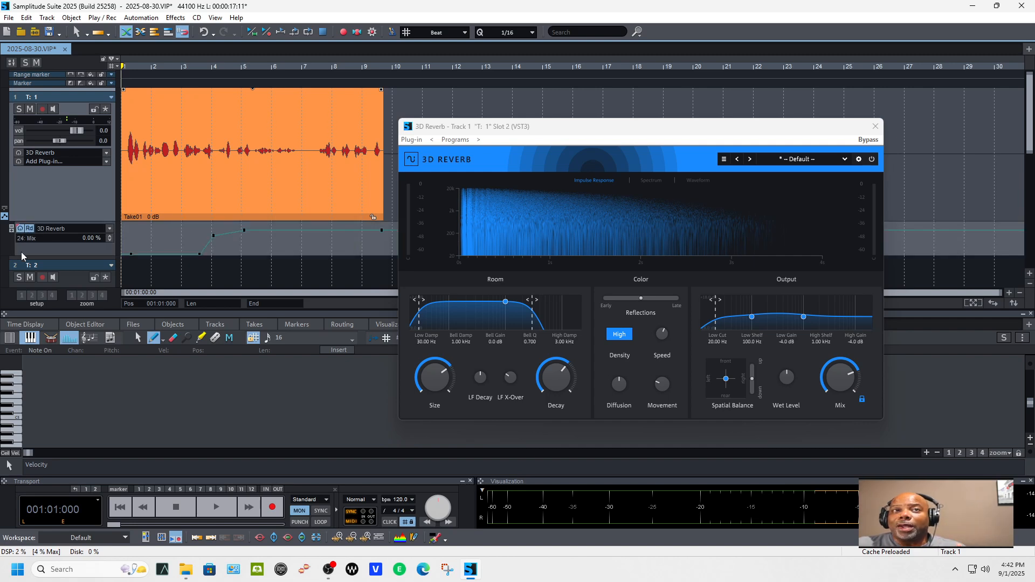
click(20, 228)
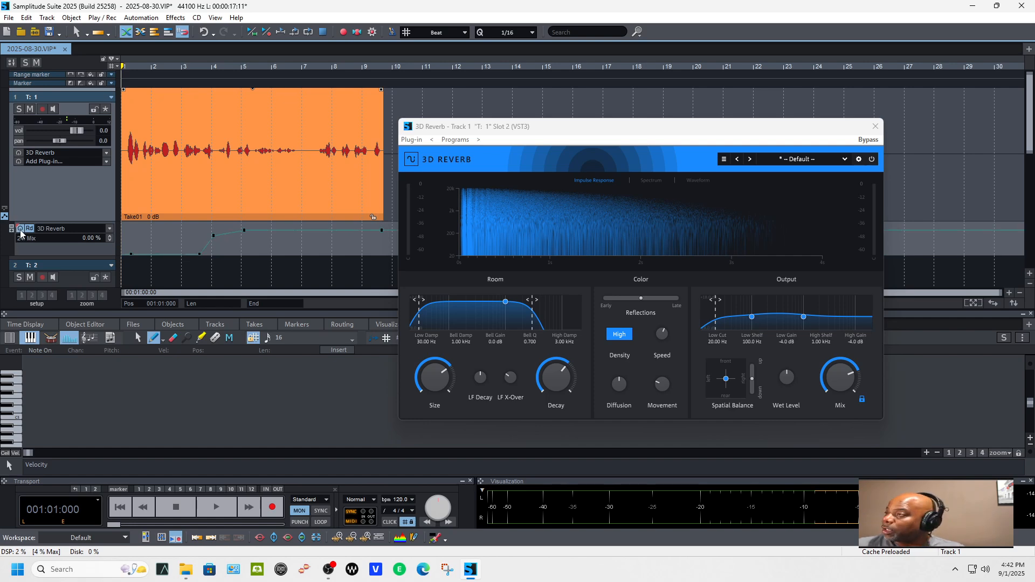
click(20, 230)
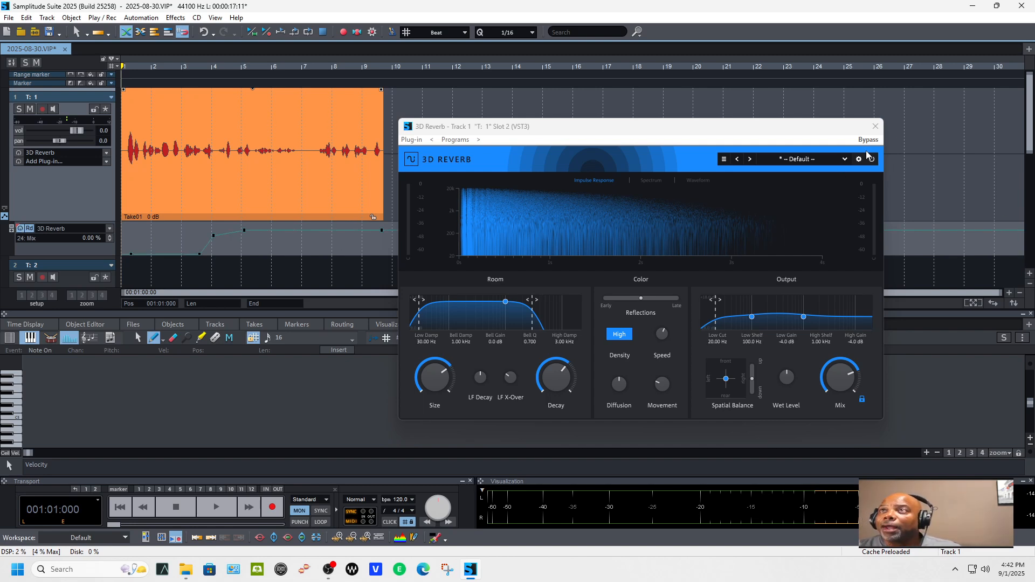
Step: Move the 3D Reverb window below the tracks and toggle the automation lane hidden and visible again
drag(544, 127, 172, 459)
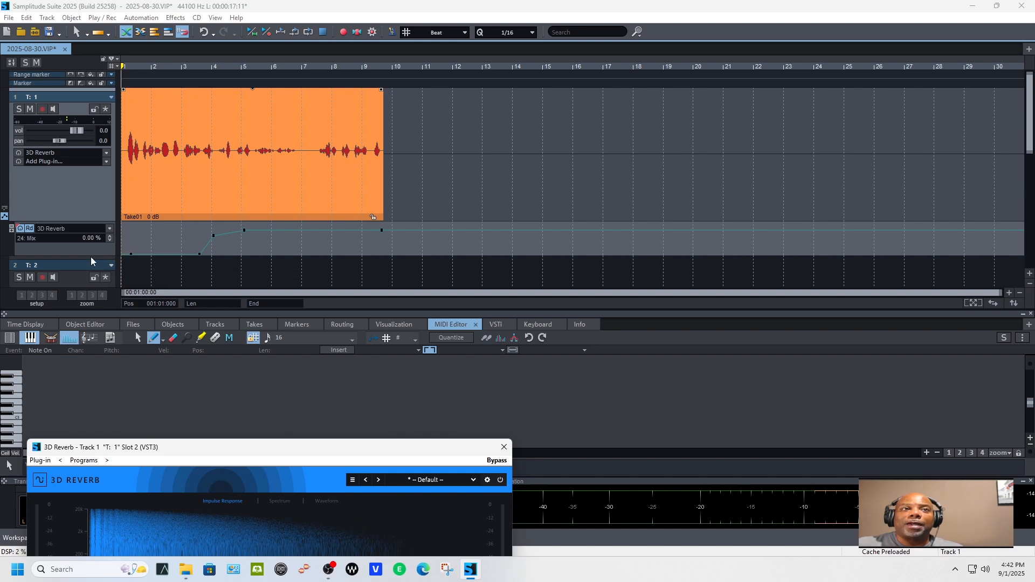
click(4, 217)
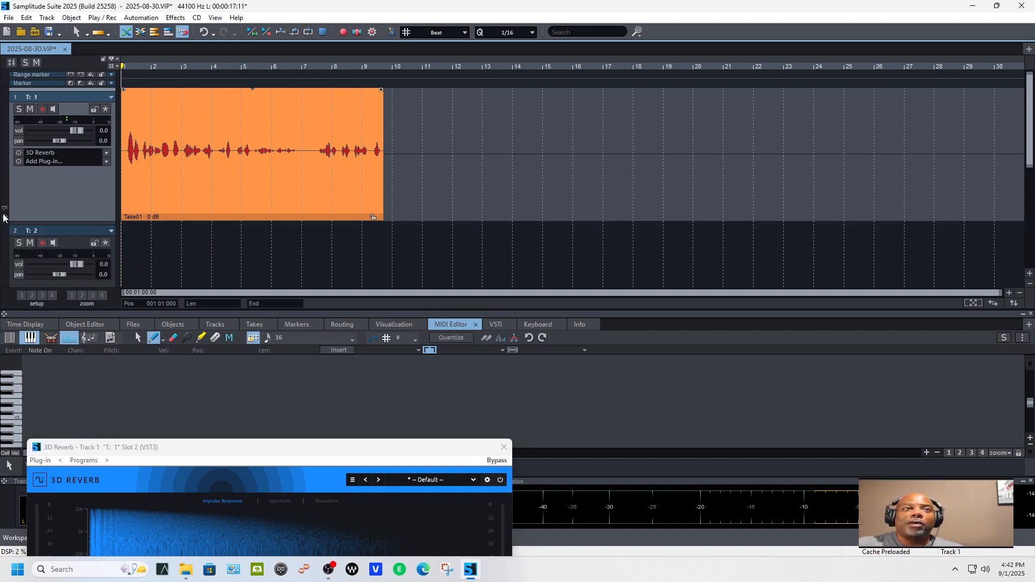
click(4, 218)
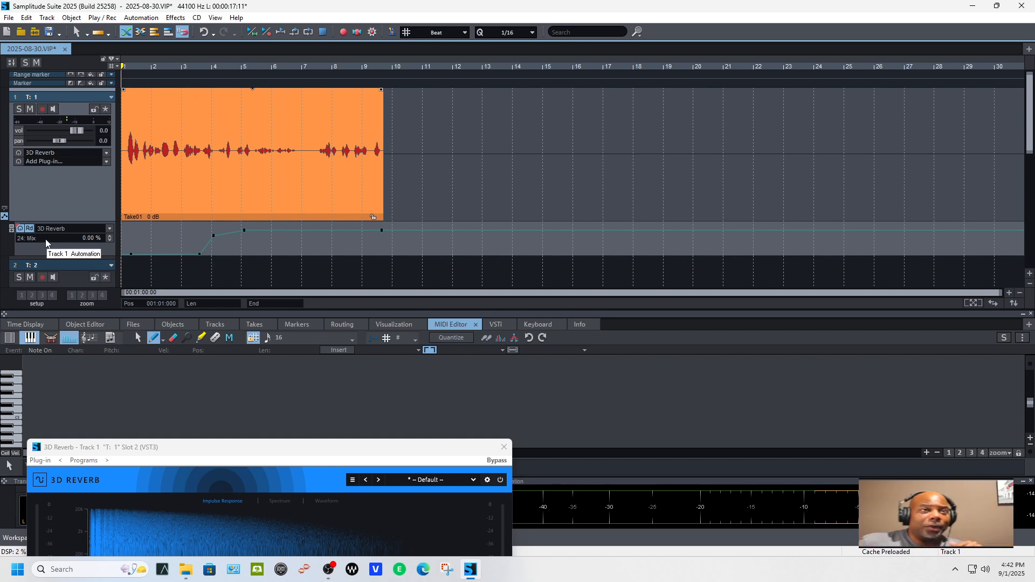
Step: Examine the parameters offered for track 1's automation lane, keeping 3D Reverb Mix selected
click(109, 229)
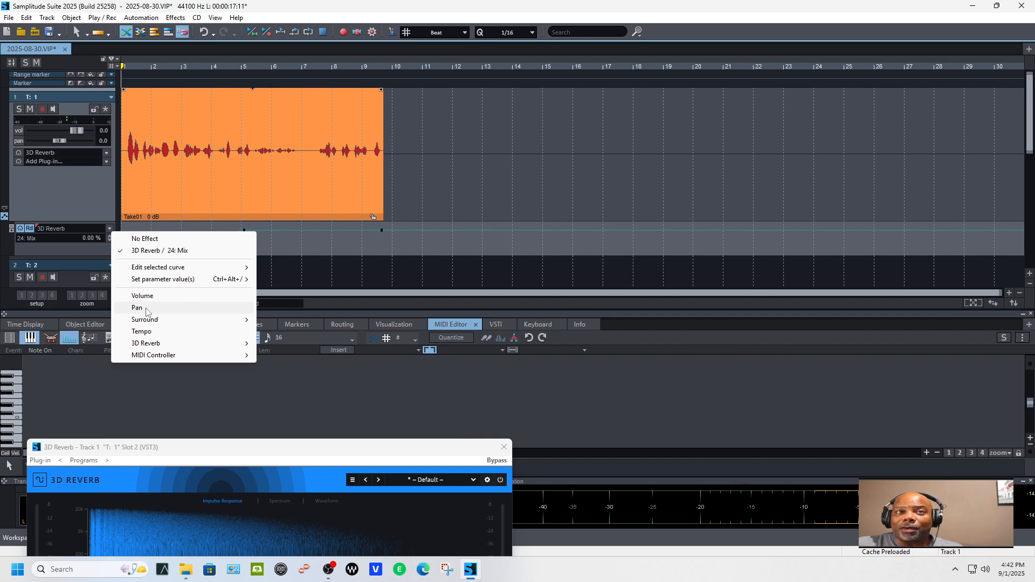
mouse_move(149, 321)
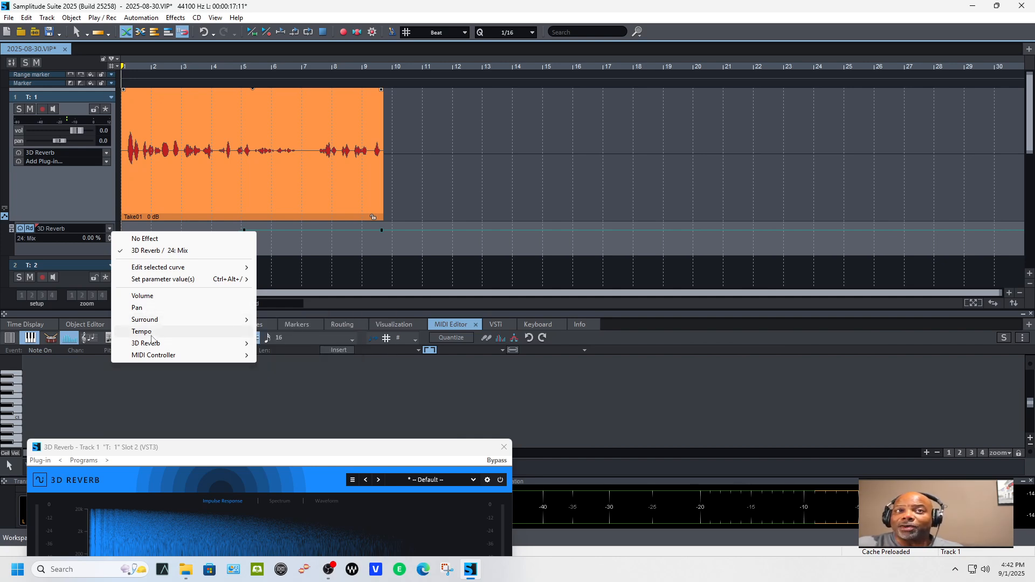
mouse_move(151, 347)
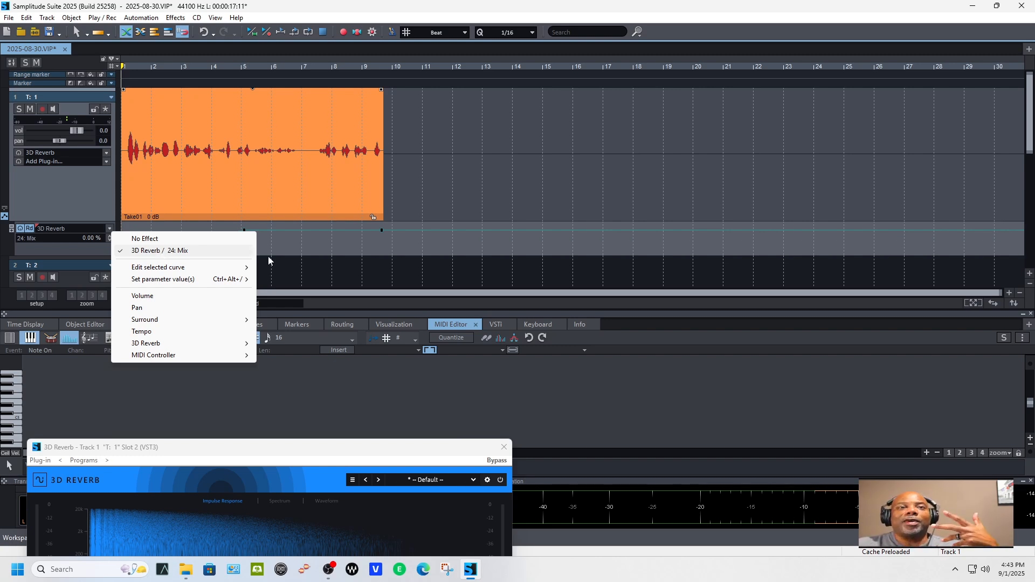
click(492, 230)
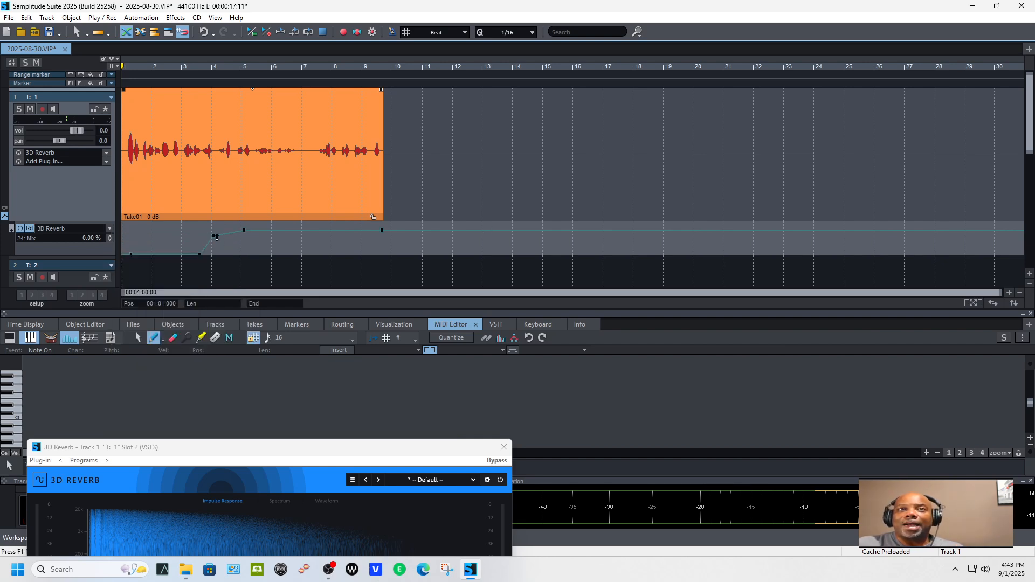
Step: Add points near bars 6 and 7 on the Mix automation curve, raise the bar 6 point and shift the bar 4 point later and lower
click(272, 230)
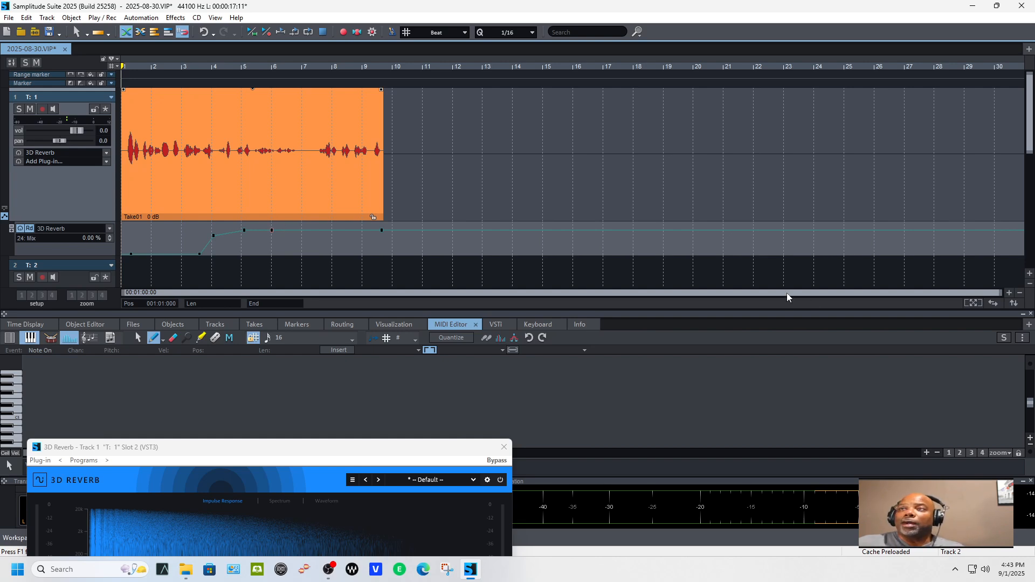
click(1030, 273)
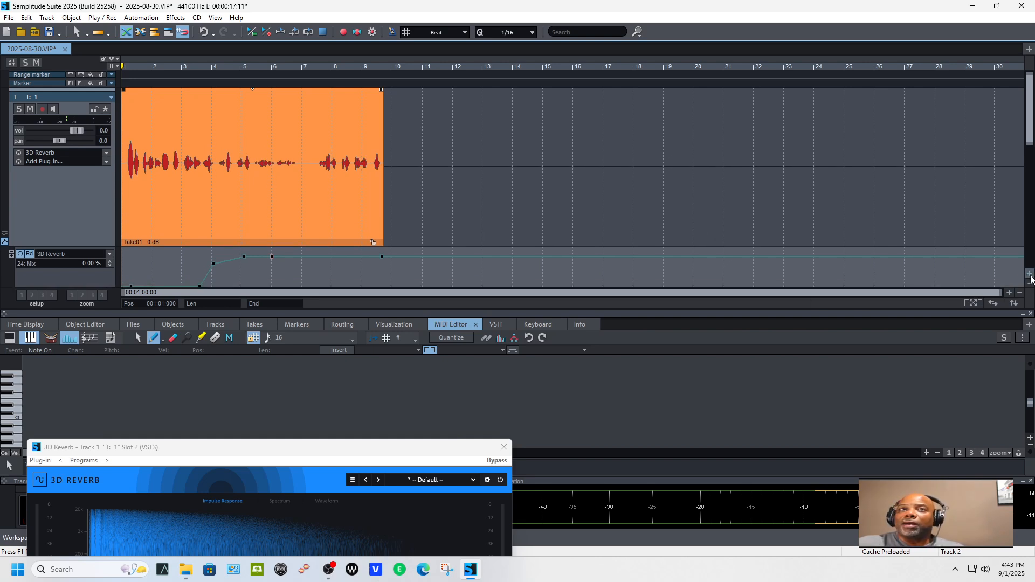
scroll(1011, 274, down, 2)
drag(932, 311, 911, 361)
scroll(1032, 141, up, 3)
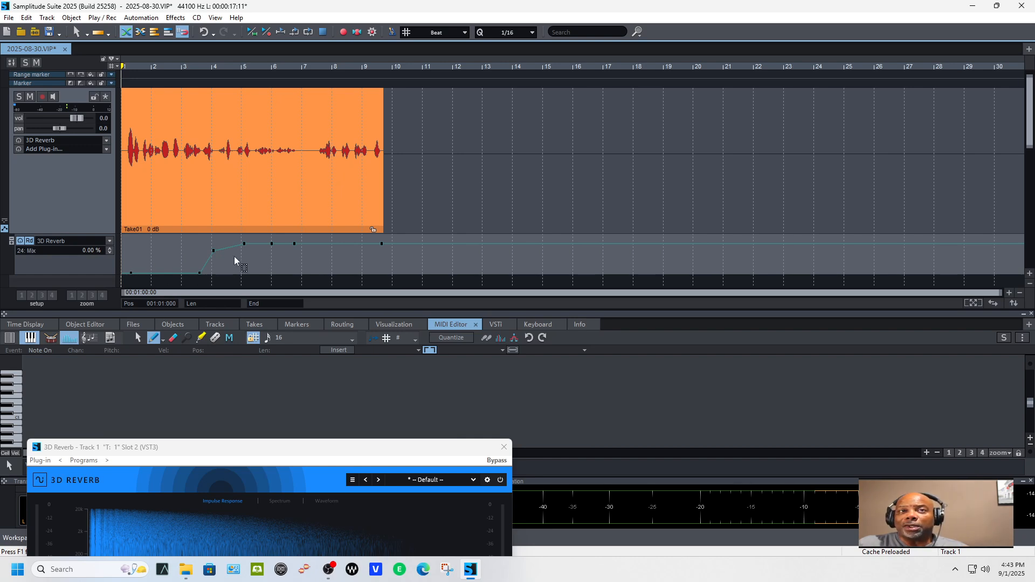
drag(214, 251, 275, 236)
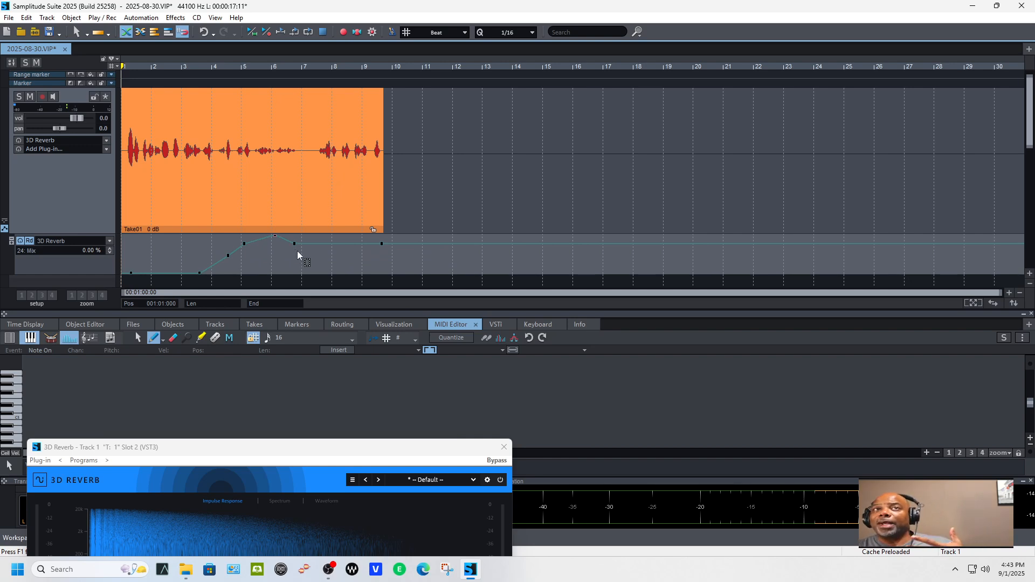
Step: Set a timeline range over the Take01 clip from 001:01:000 to 009:04:000 and close the 3D Reverb window
drag(129, 69, 384, 69)
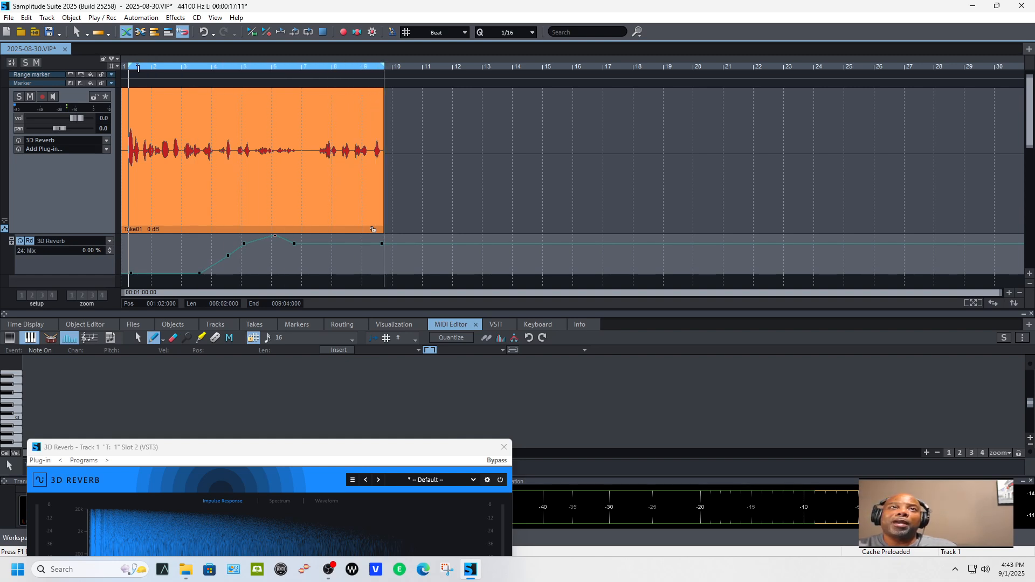
drag(129, 68, 125, 67)
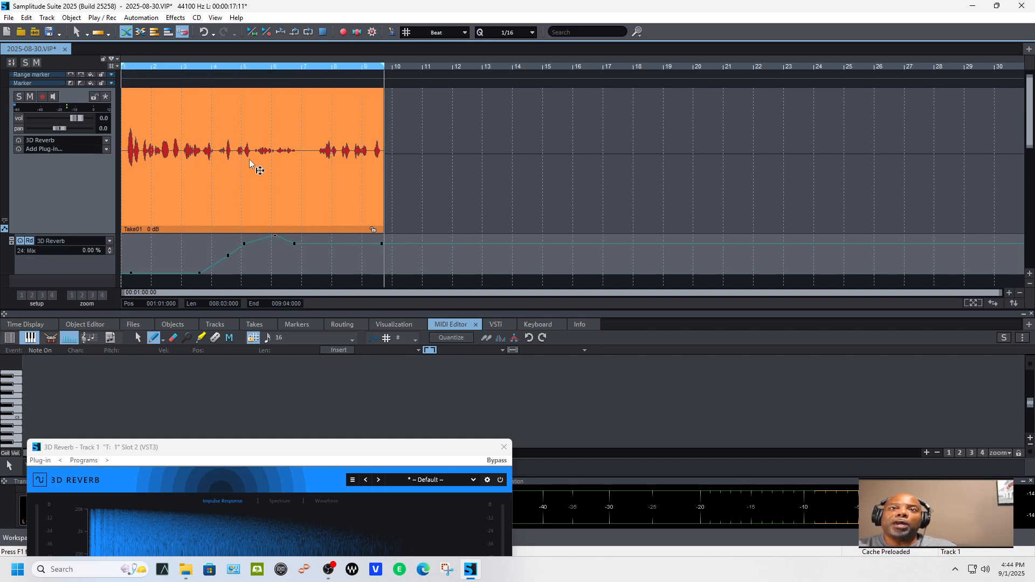
click(505, 447)
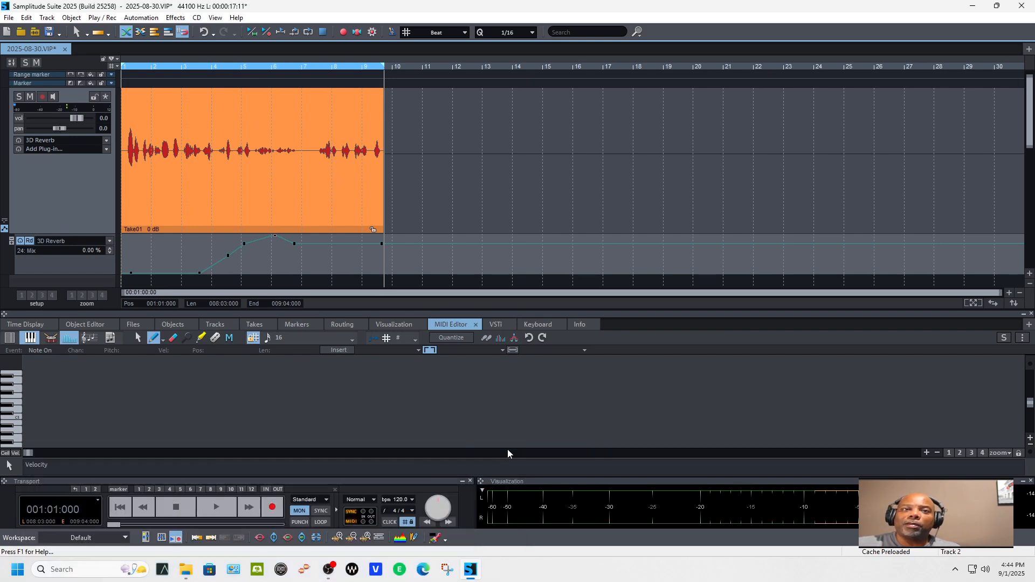
Step: Turn on loop playback and play the Take01 range, stopping around bar 5
click(319, 522)
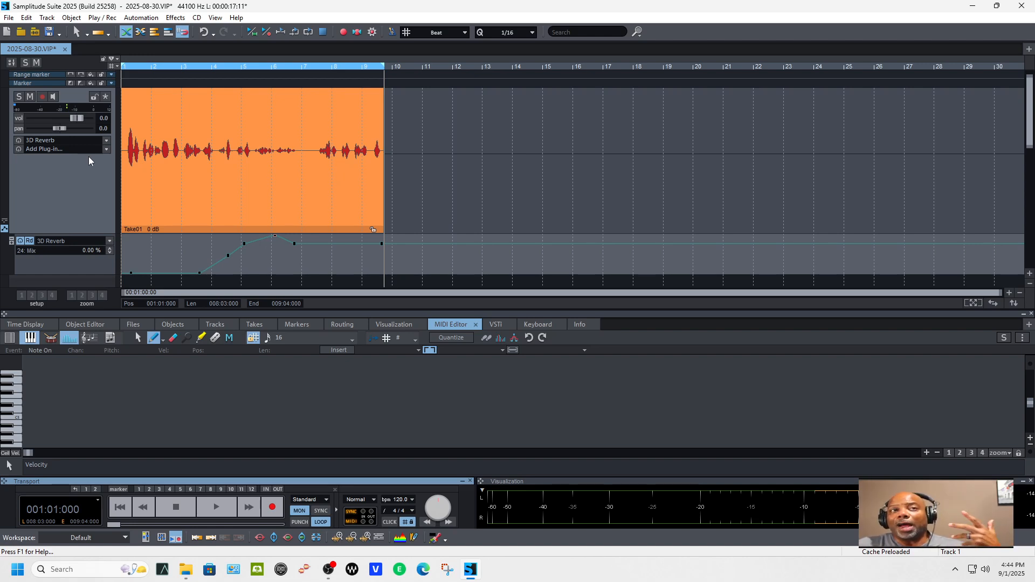
key(space)
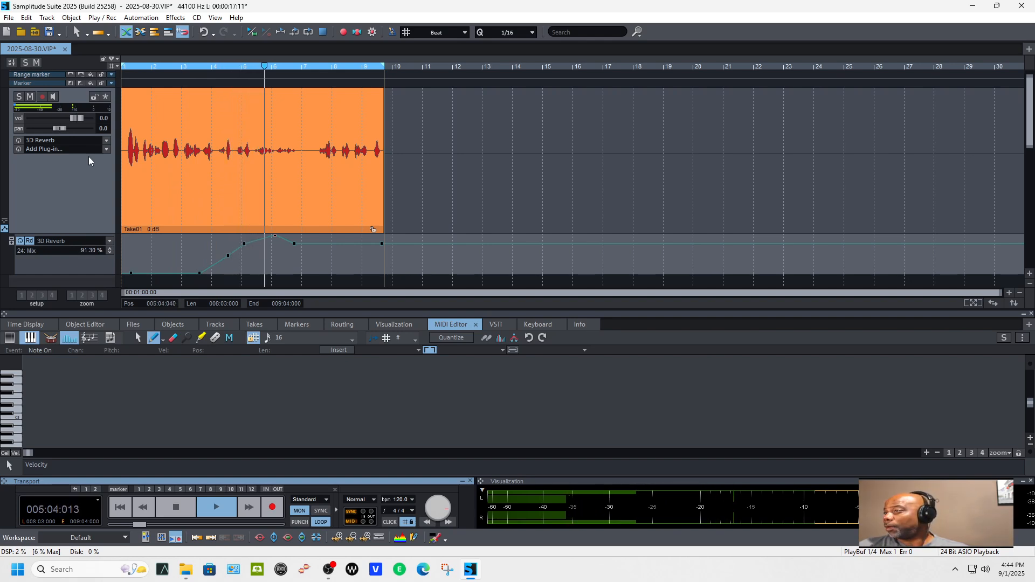
key(space)
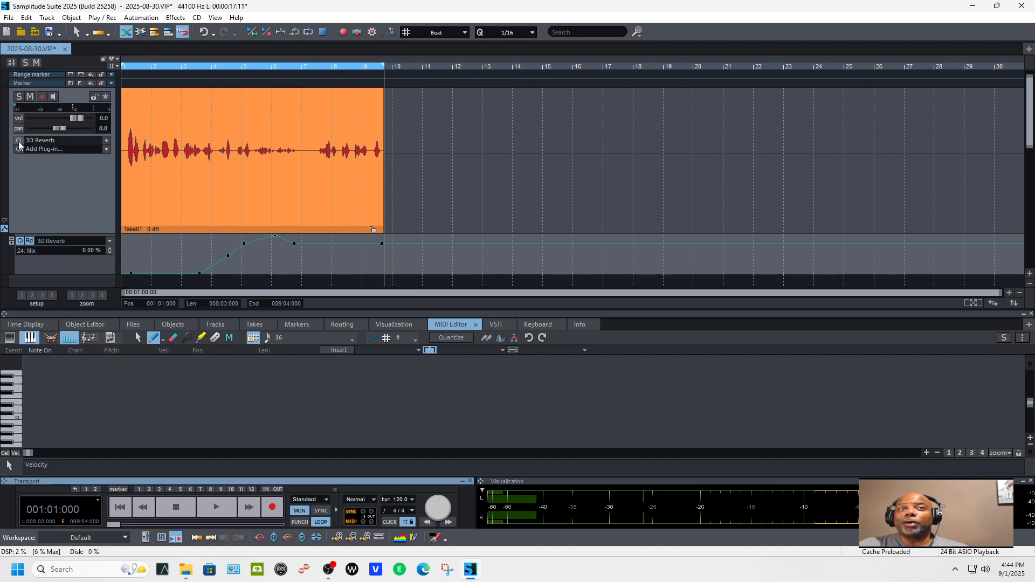
Step: Activate 3D Reverb on track 1 and play the vocal from the range start
click(19, 140)
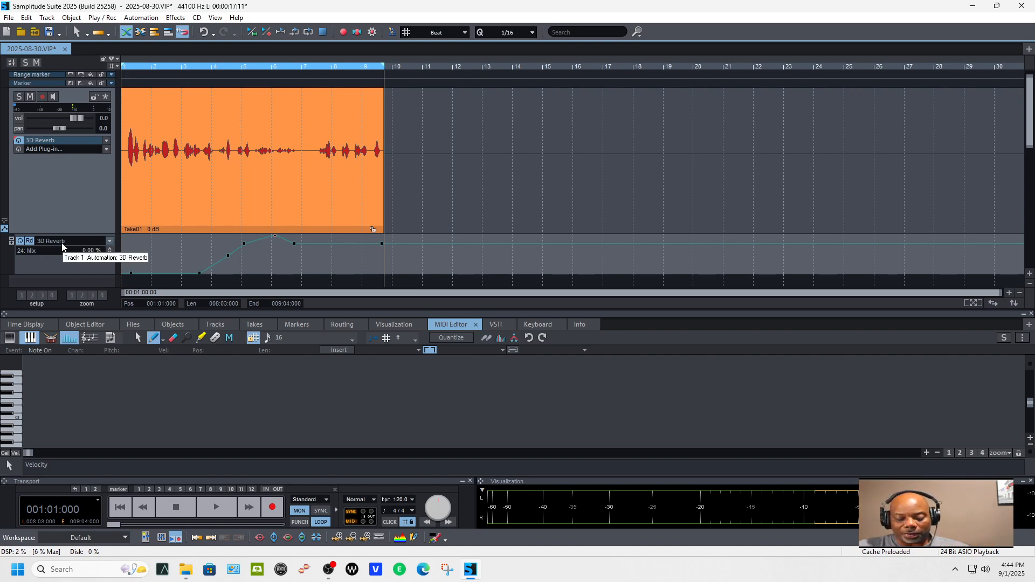
key(space)
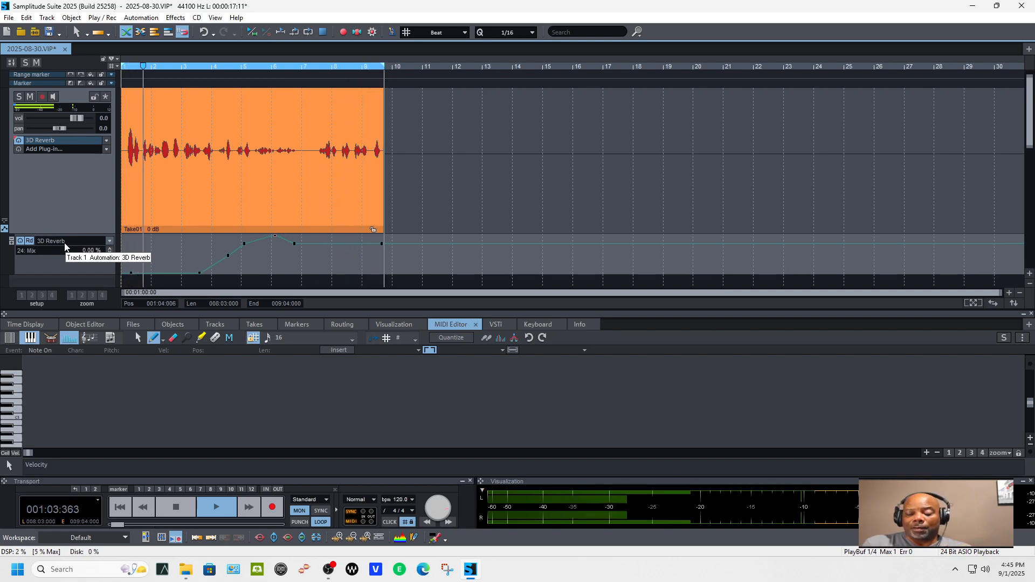
key(space)
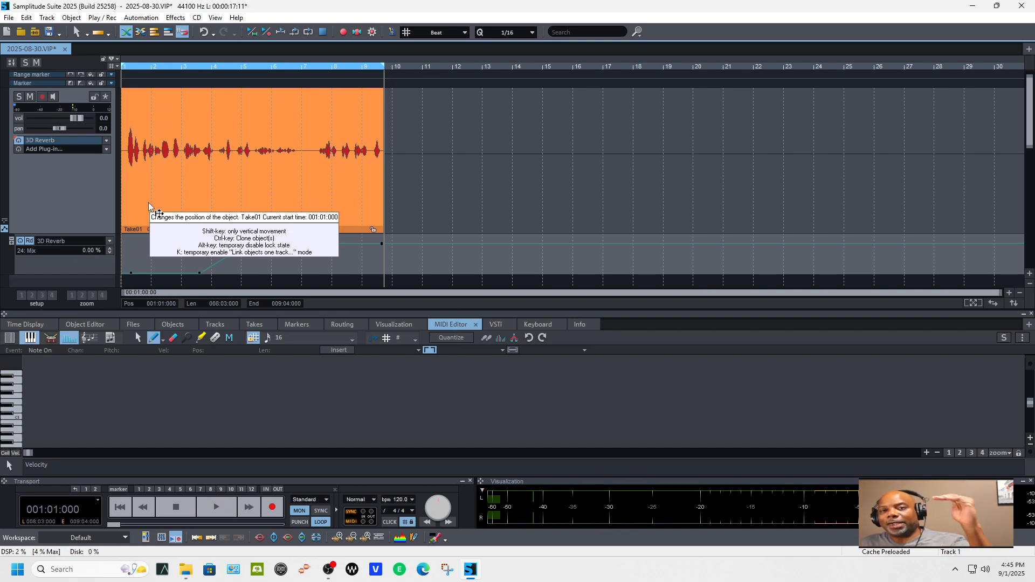
Step: Set track 1's automation lane to No Effect and remove the 3D Reverb plug-in from the track
click(109, 241)
click(127, 248)
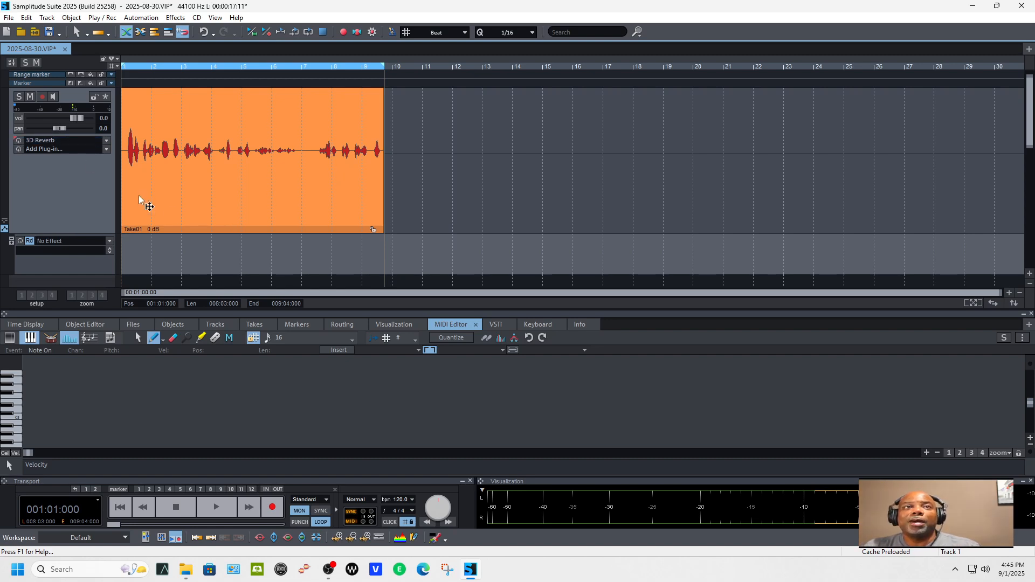
click(105, 141)
click(115, 148)
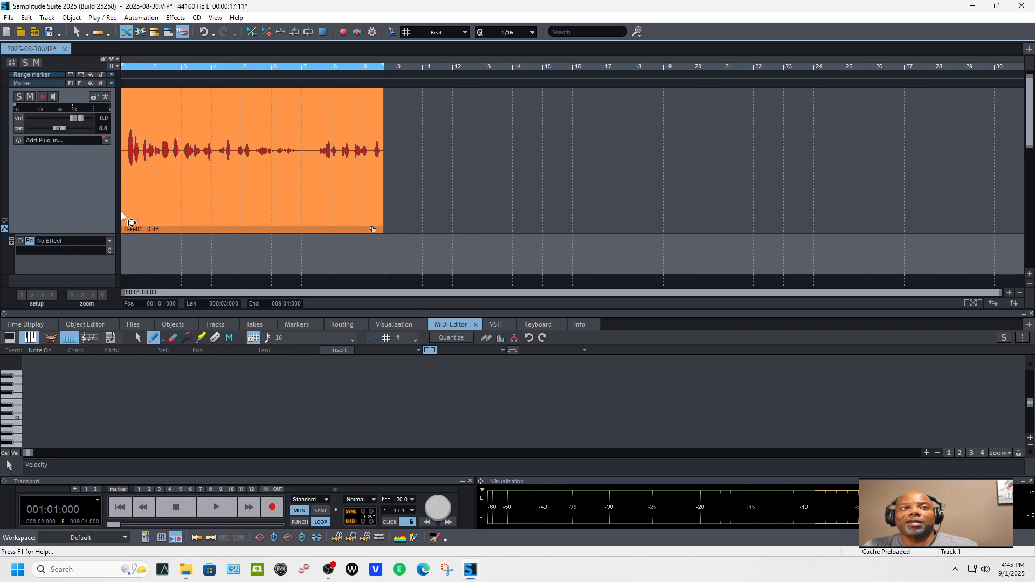
Step: Hide track 1's automation and take lanes and play the vocal without any plug-in
click(5, 227)
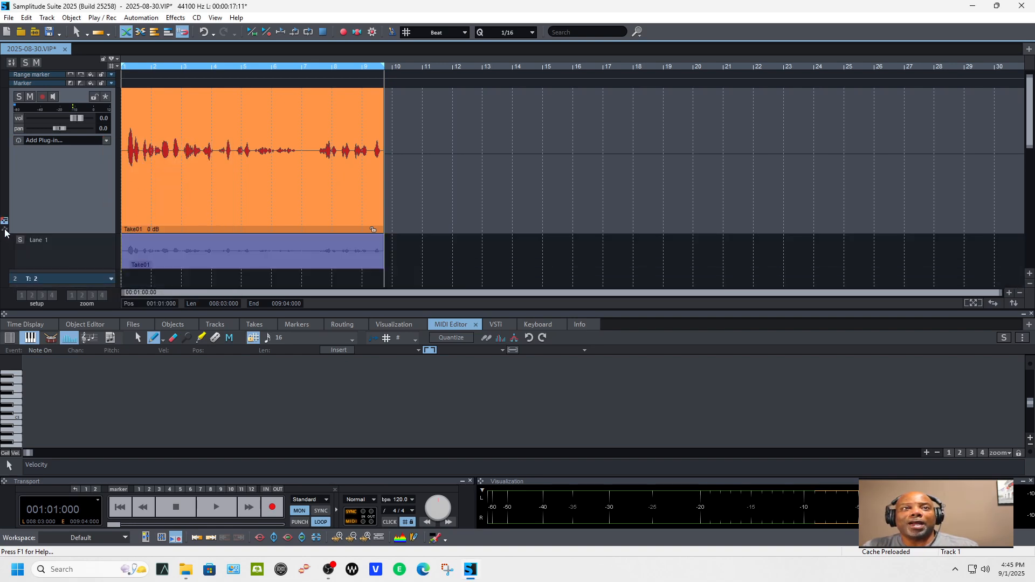
click(5, 226)
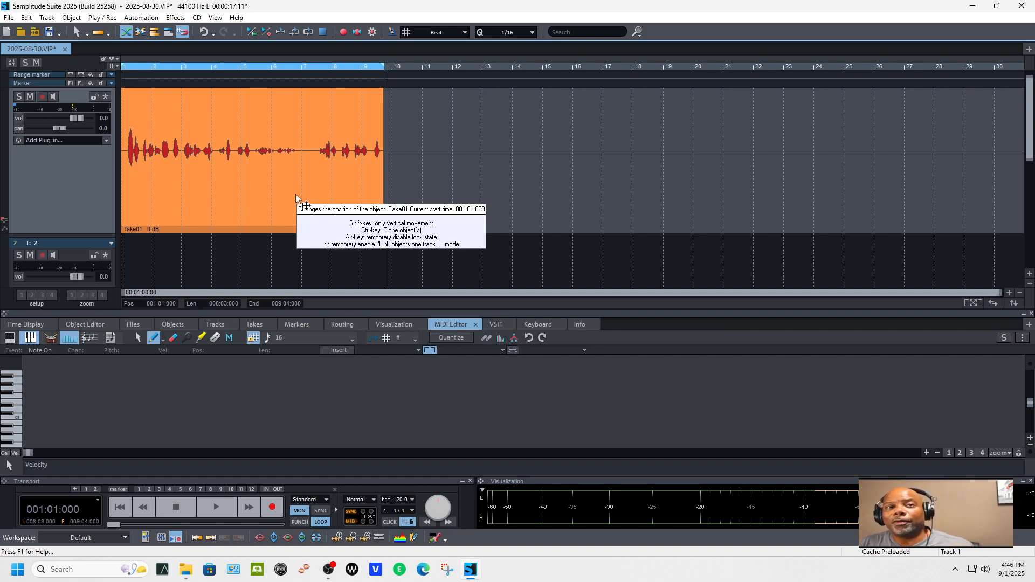
key(space)
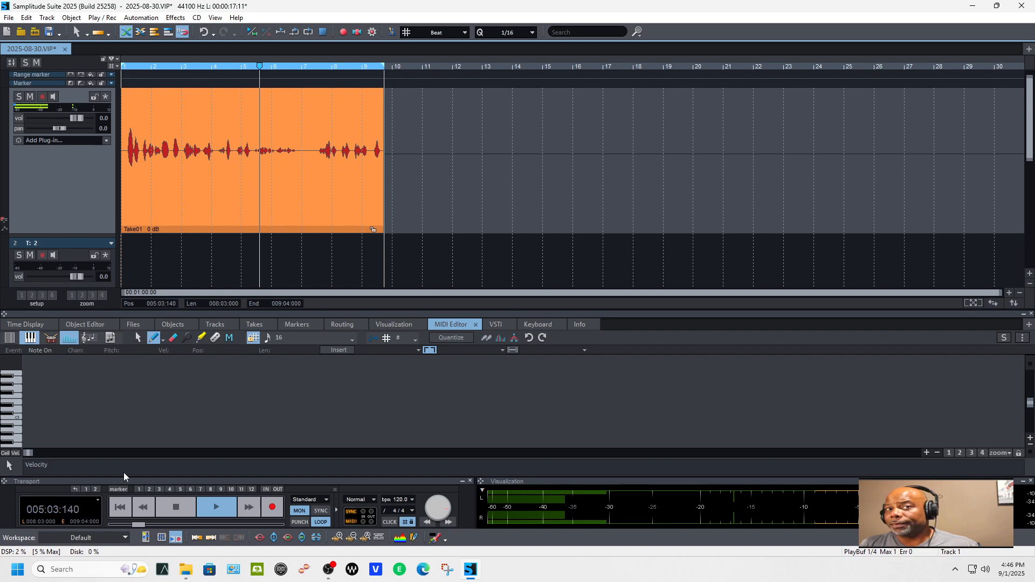
click(177, 509)
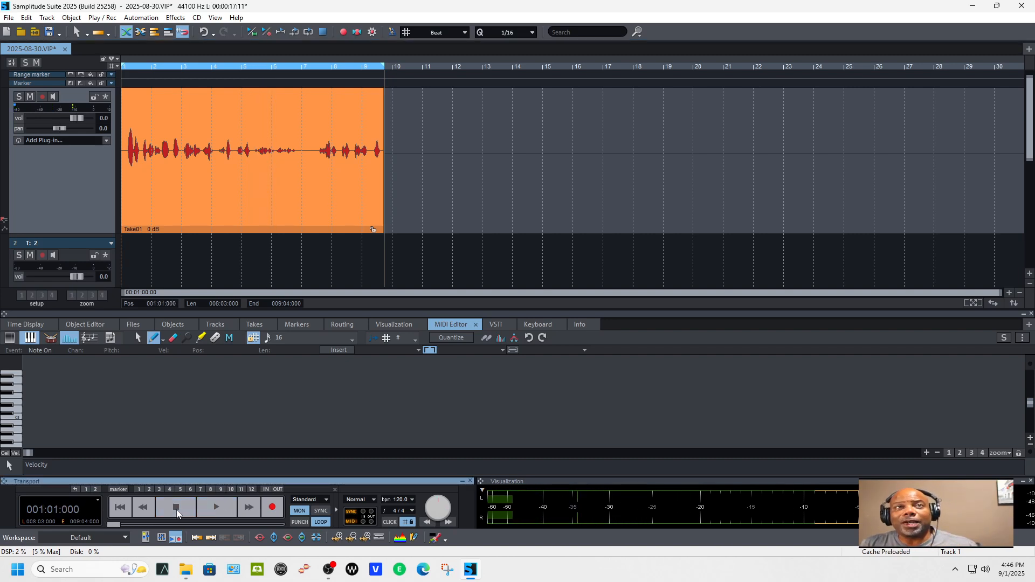
Step: Search the plug-in browser for "3d" and add 3D Reverb to track 1
click(106, 140)
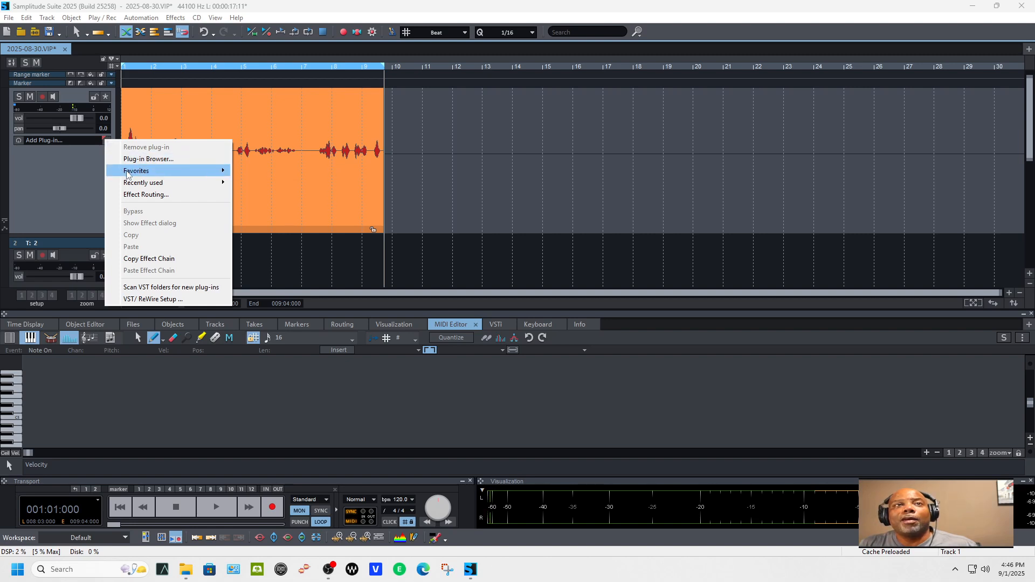
mouse_move(128, 173)
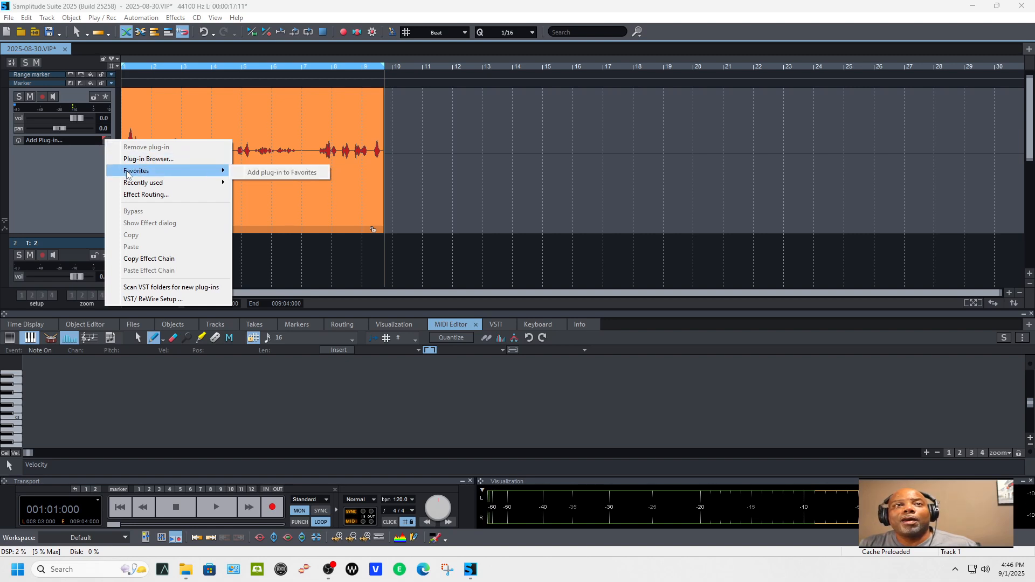
click(155, 162)
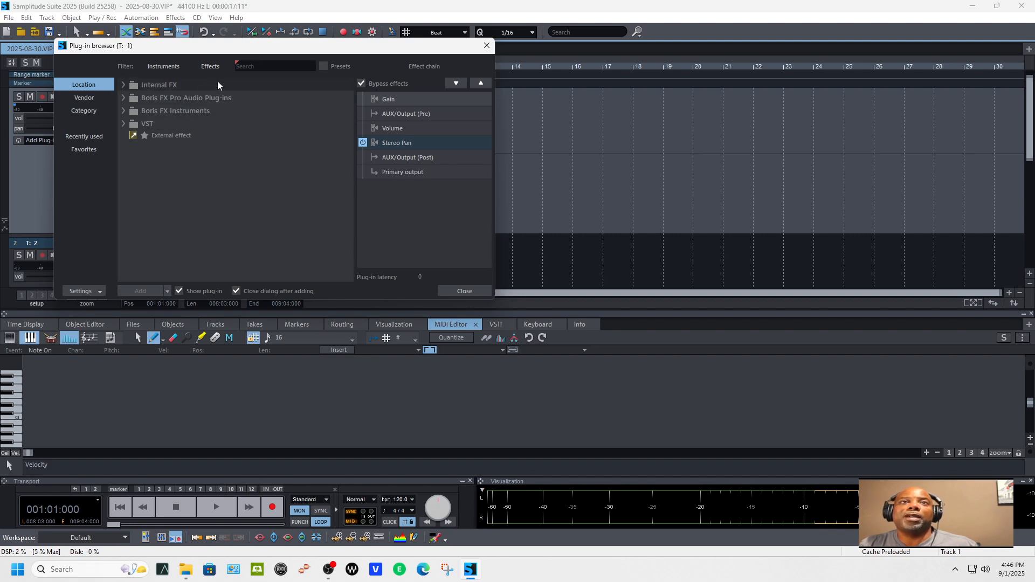
click(127, 87)
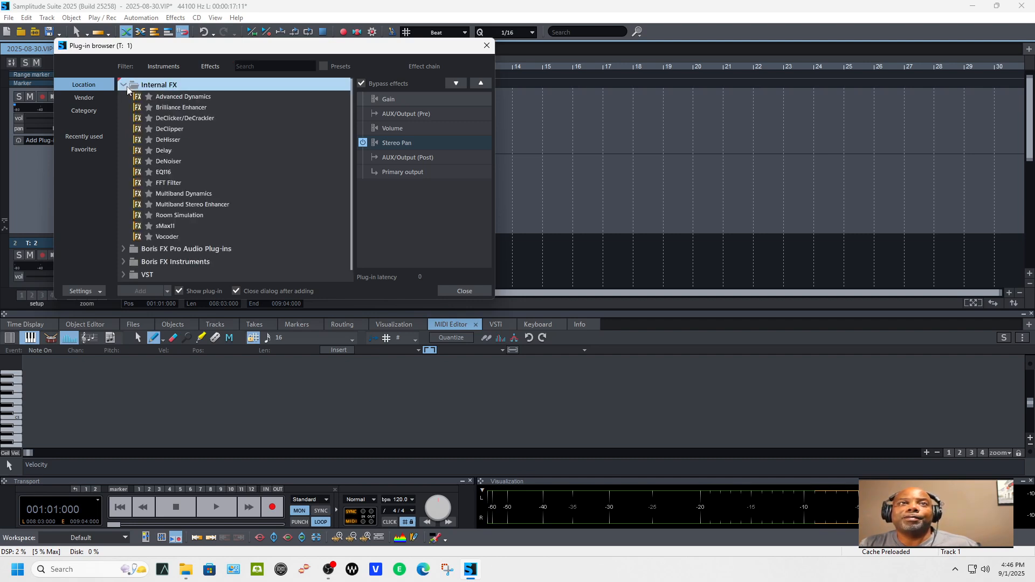
click(127, 88)
click(282, 66)
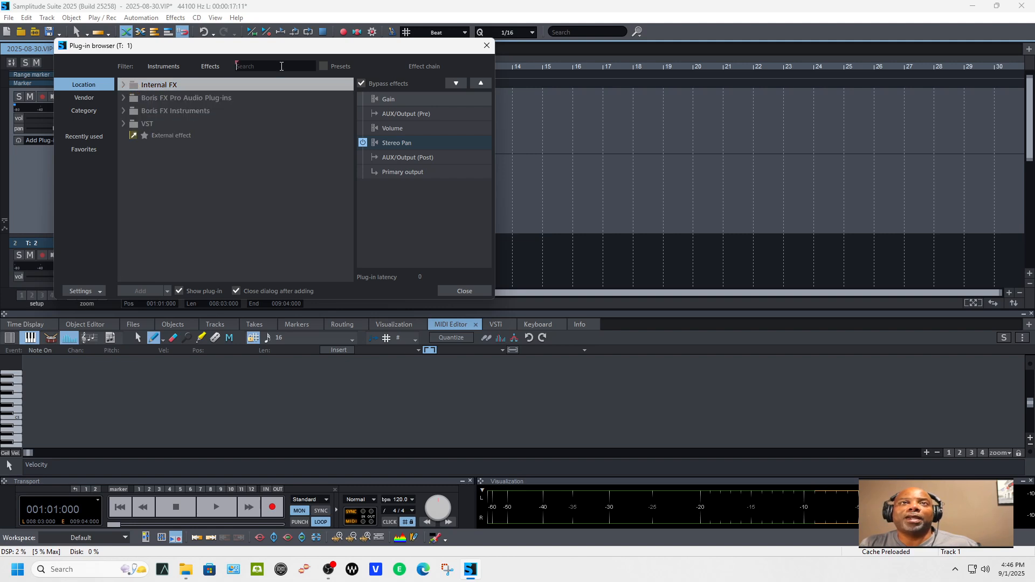
text(3)
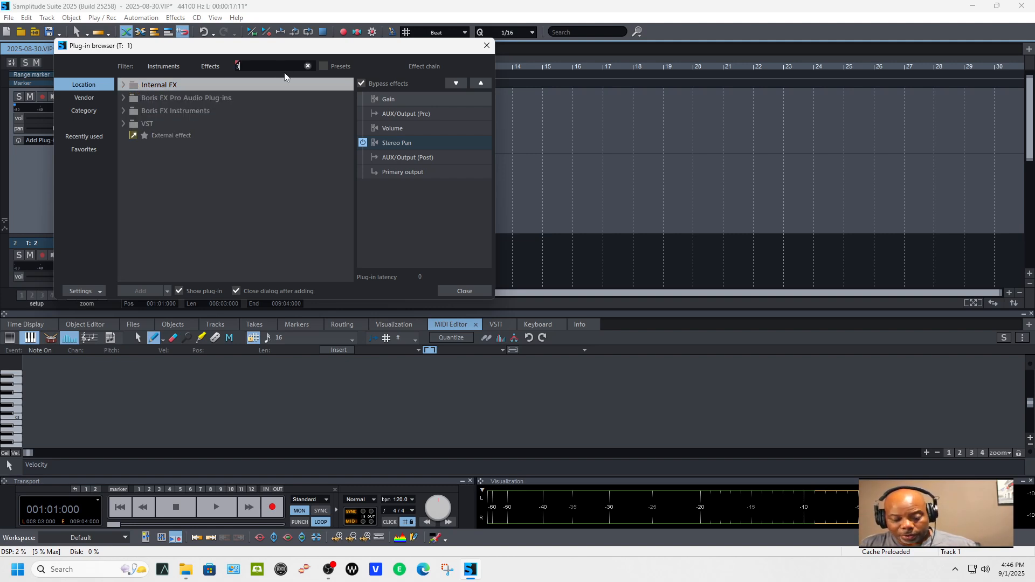
text(d)
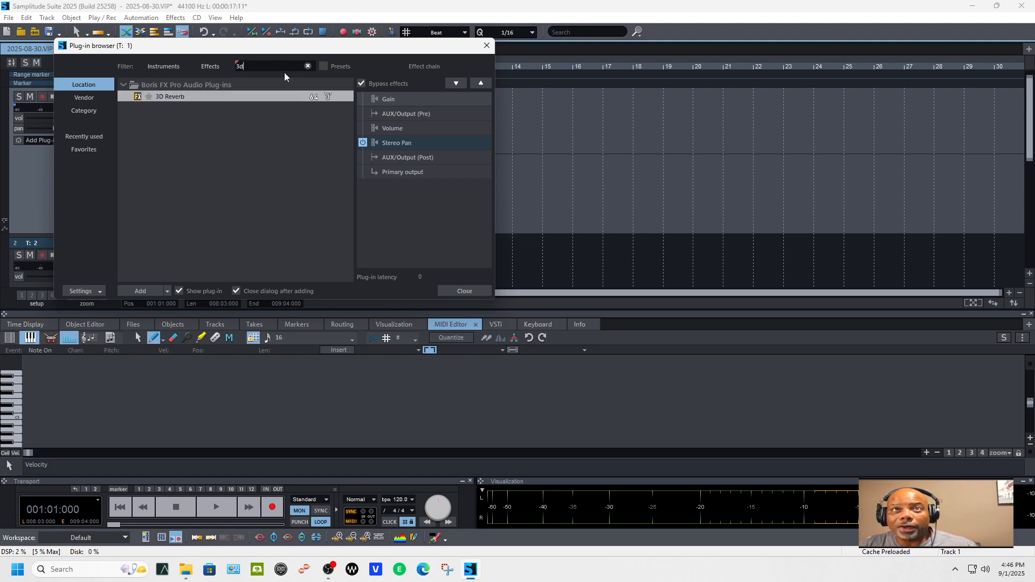
double_click(254, 99)
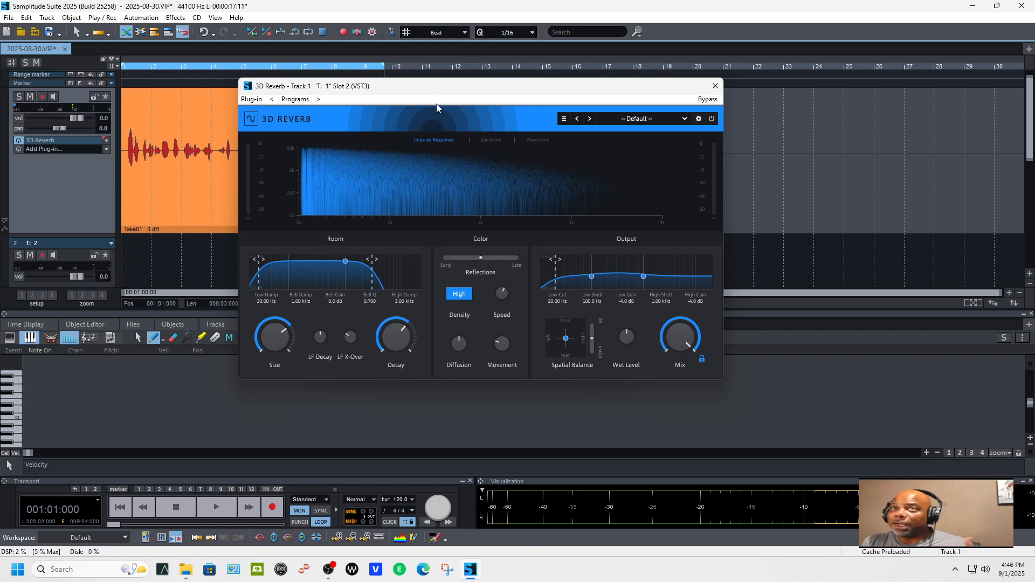
Step: Move the 3D Reverb window clear of the Take01 clip and briefly play the vocal with the default reverb settings
drag(458, 88, 327, 169)
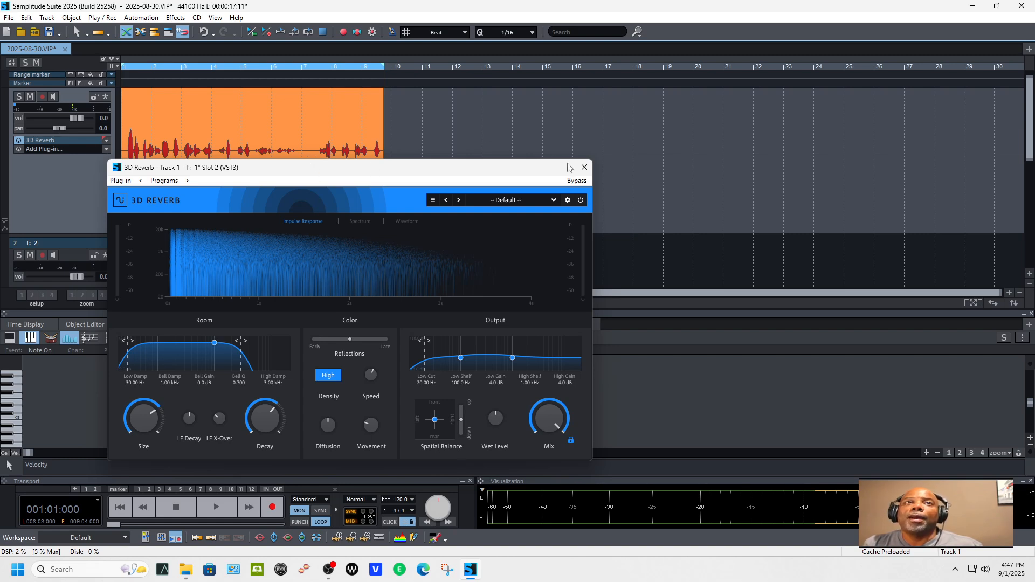
drag(245, 168, 576, 193)
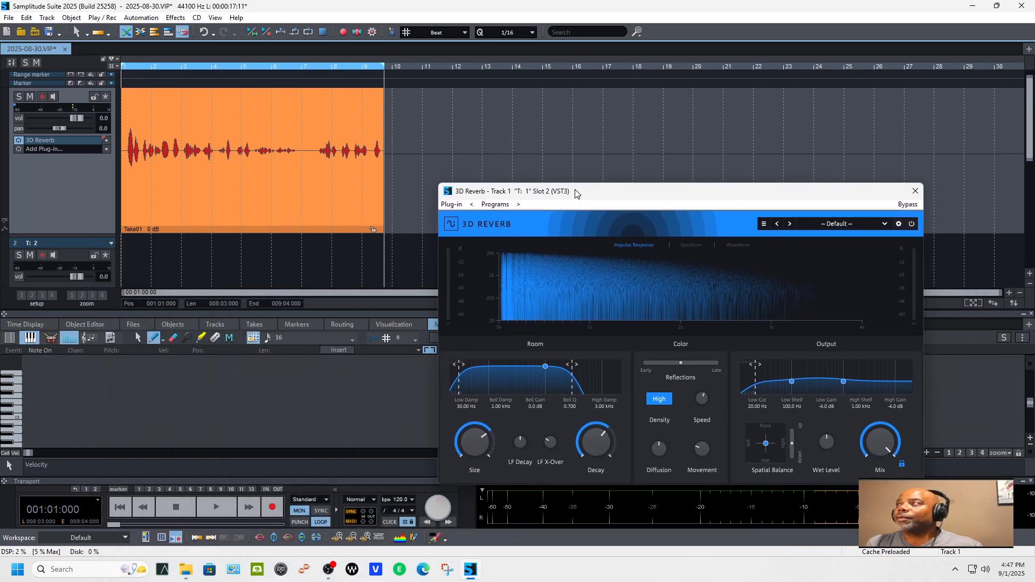
click(214, 512)
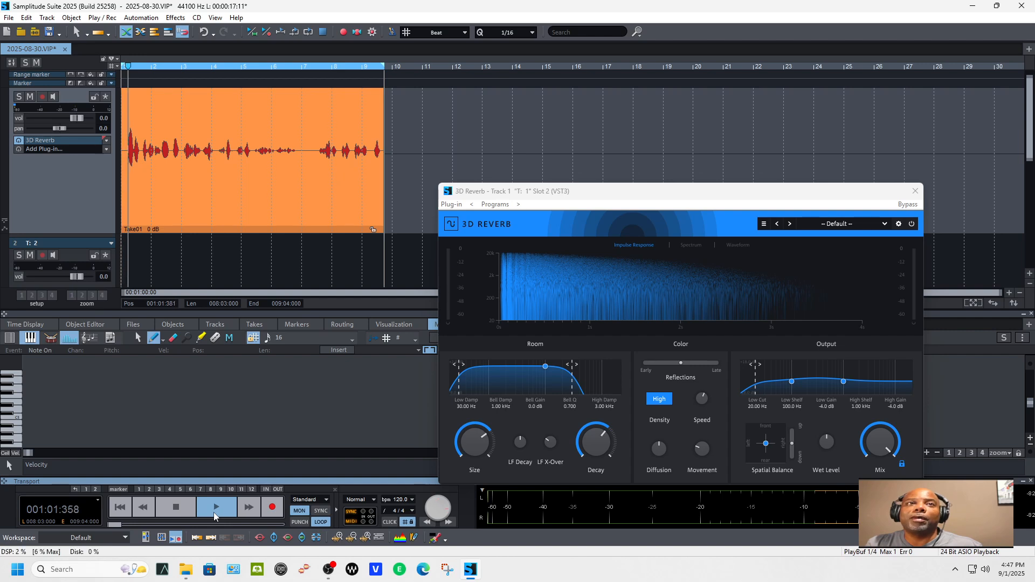
click(188, 501)
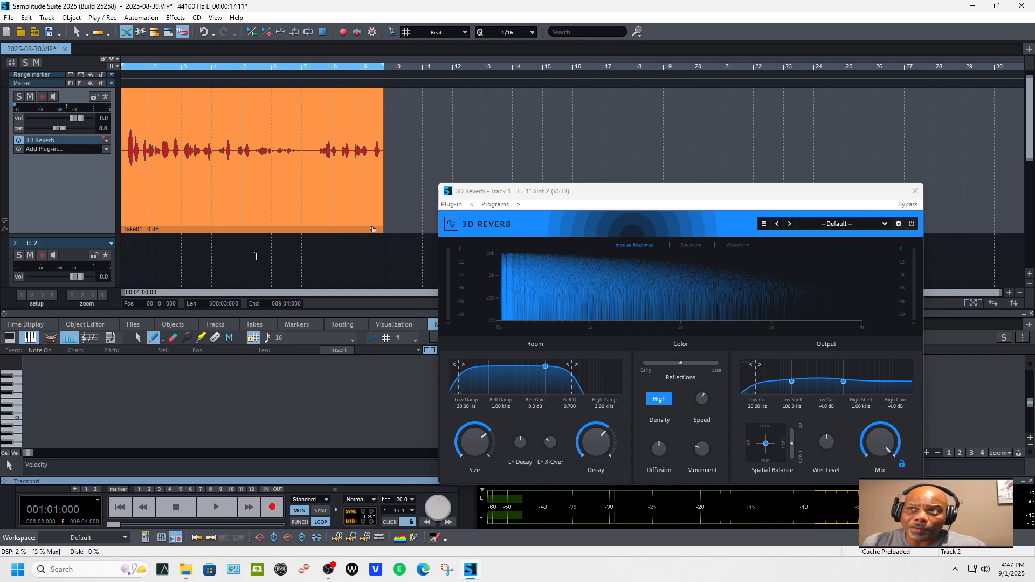
Step: Close the 3D Reverb window and show track 1's automation lane, shortening the track and making the lane taller
click(6, 232)
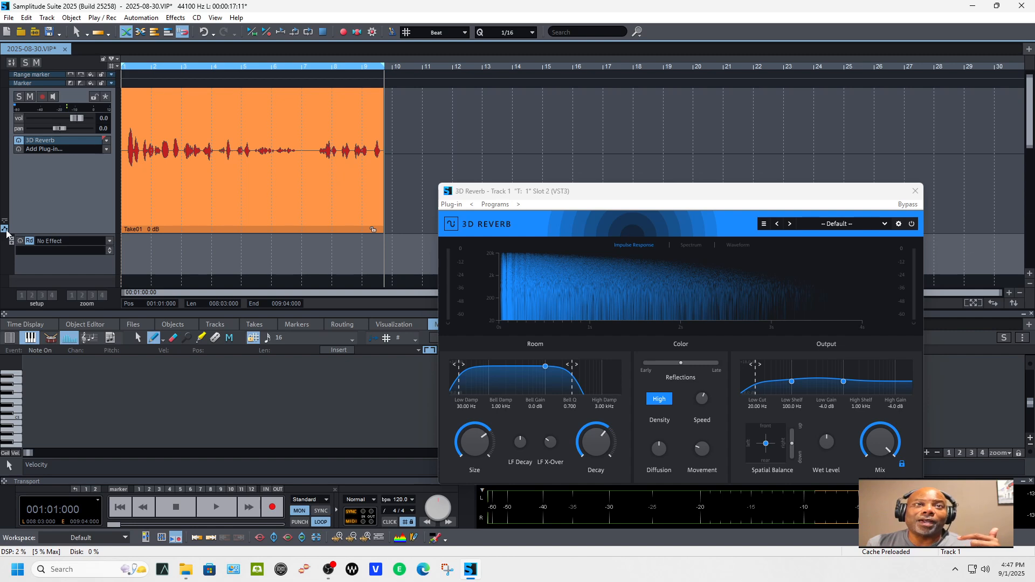
click(915, 191)
drag(109, 235, 111, 183)
drag(99, 225, 93, 266)
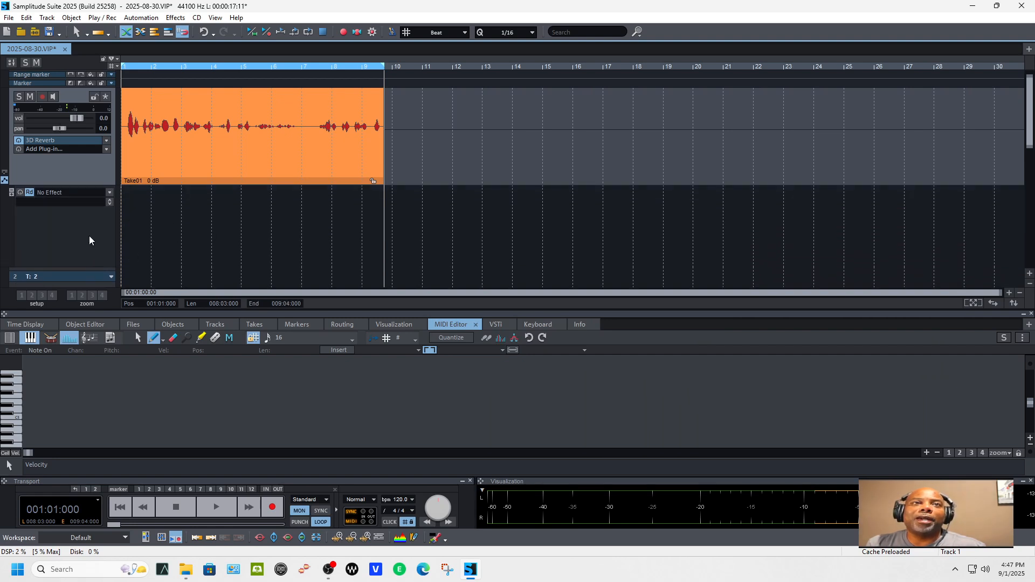
Step: Assign 3D Reverb's parameter 24: Mix to track 1's automation lane
click(84, 242)
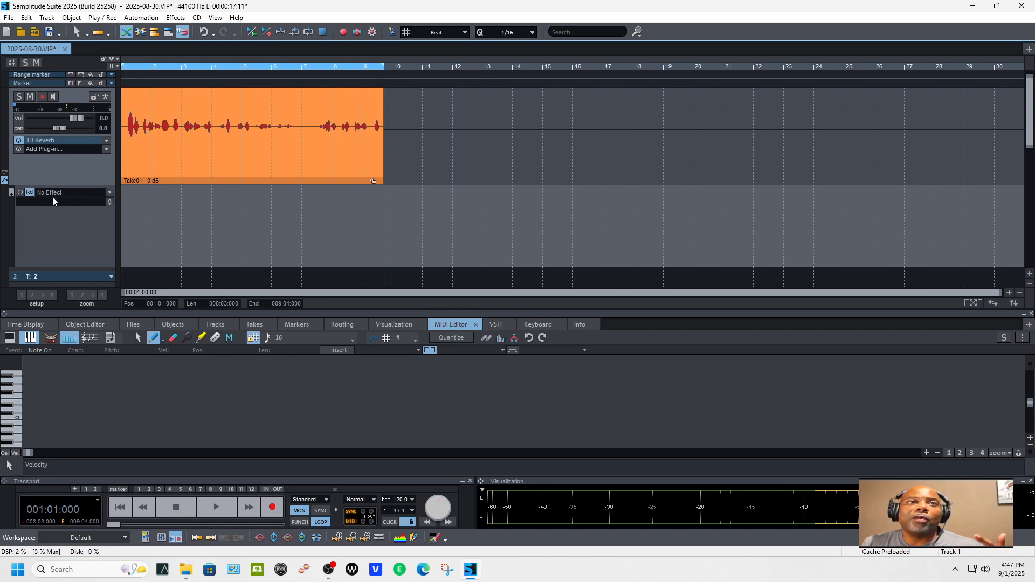
click(109, 195)
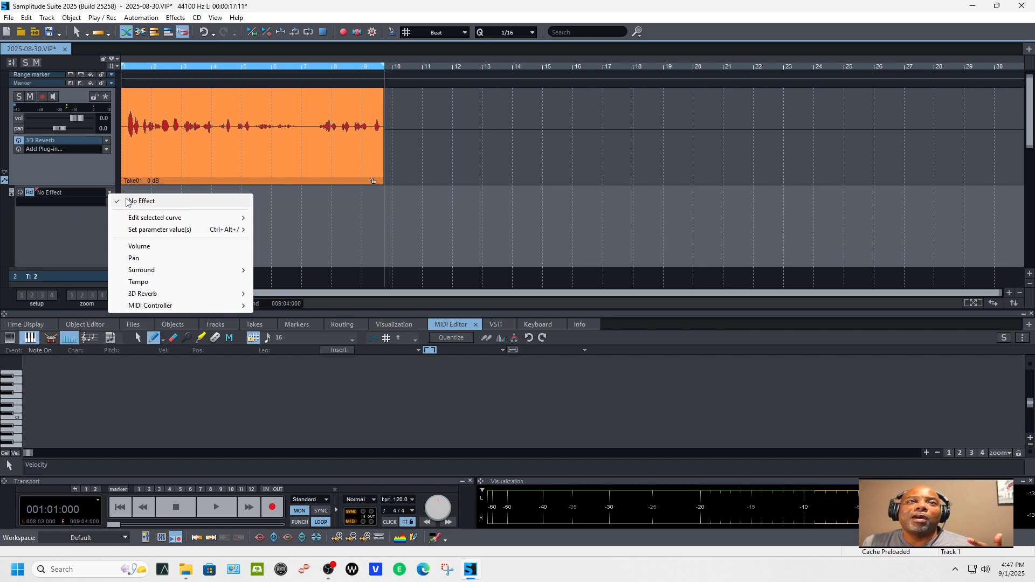
mouse_move(138, 219)
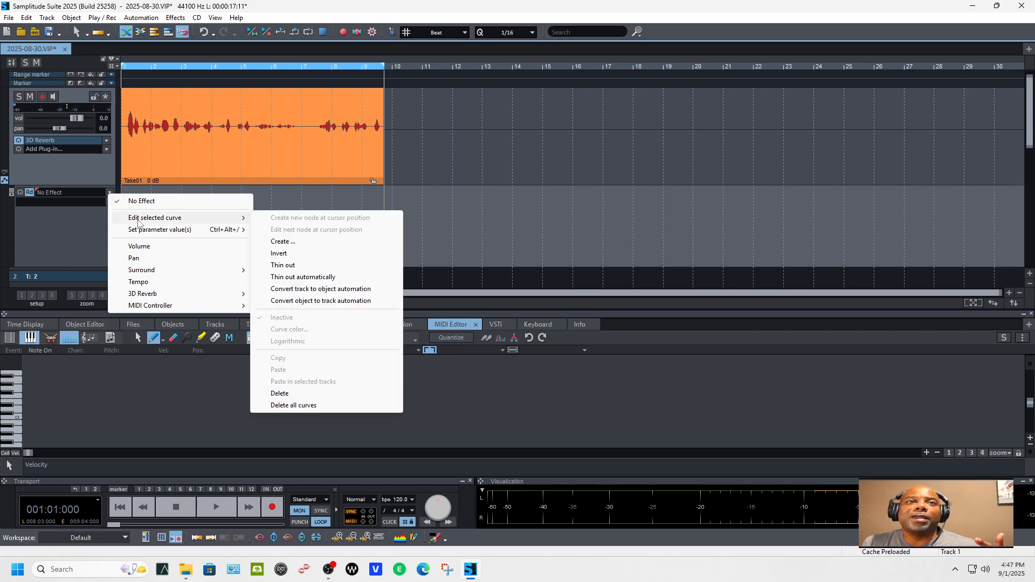
mouse_move(141, 294)
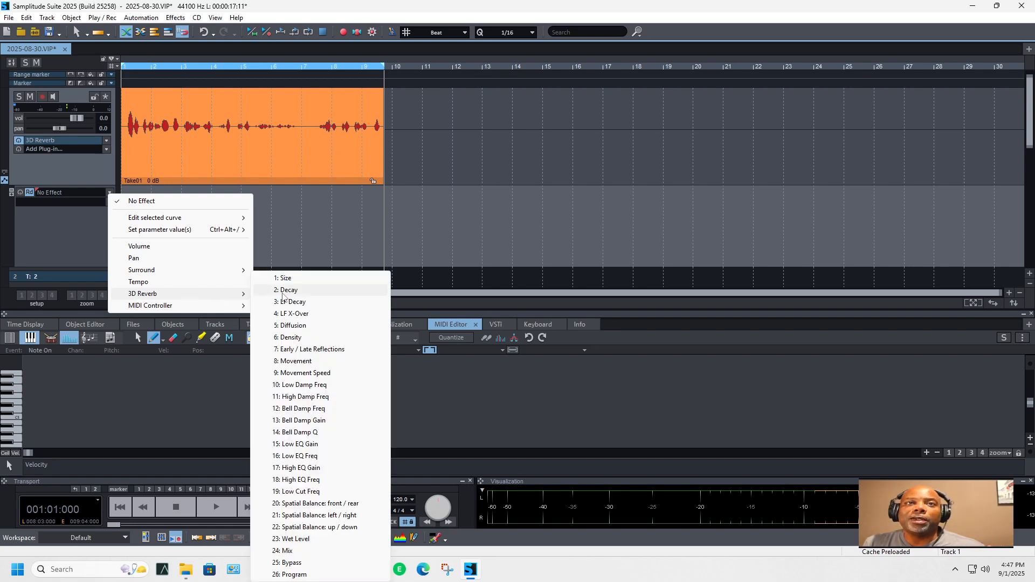
click(291, 551)
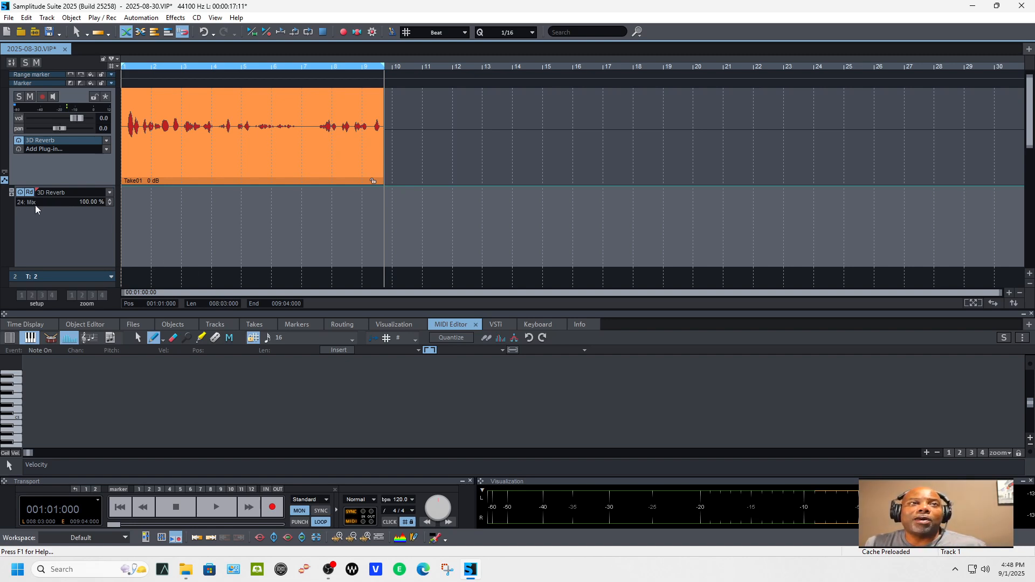
Step: Lower the Mix automation curve to 78.29%, trying 92.76% over the selected range before setting that section back to 78.29%
click(132, 243)
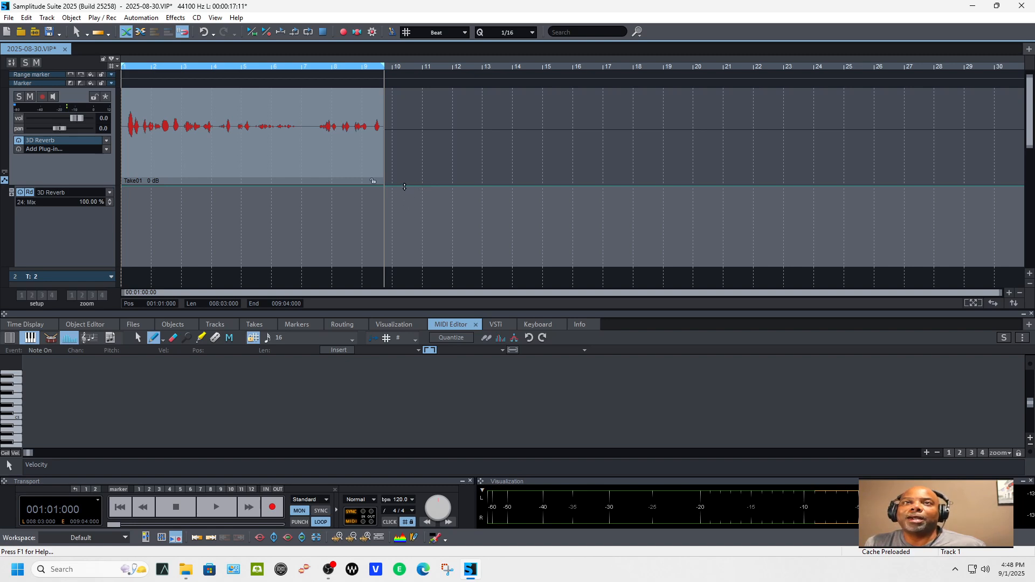
drag(405, 186, 400, 204)
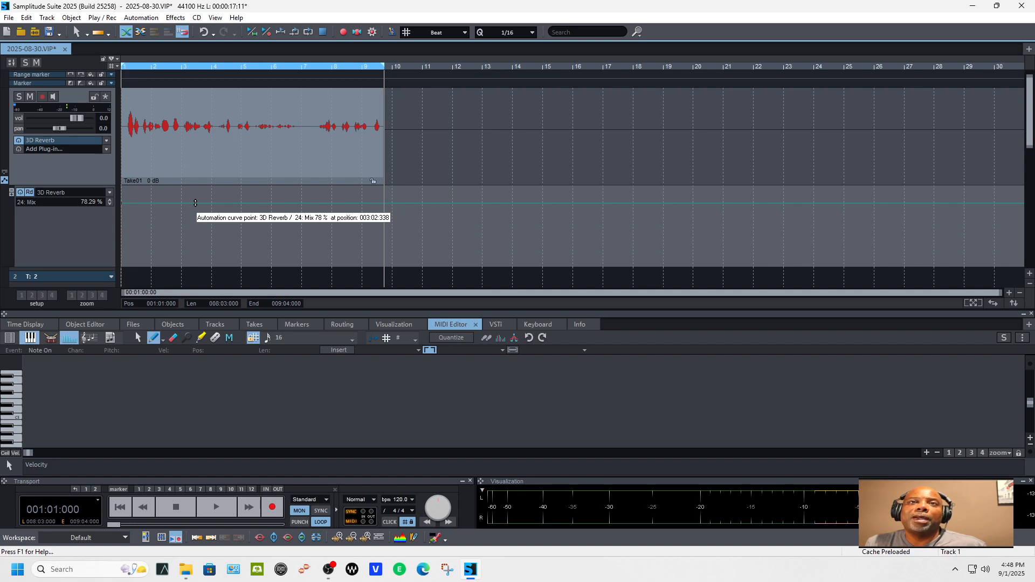
drag(195, 203, 202, 191)
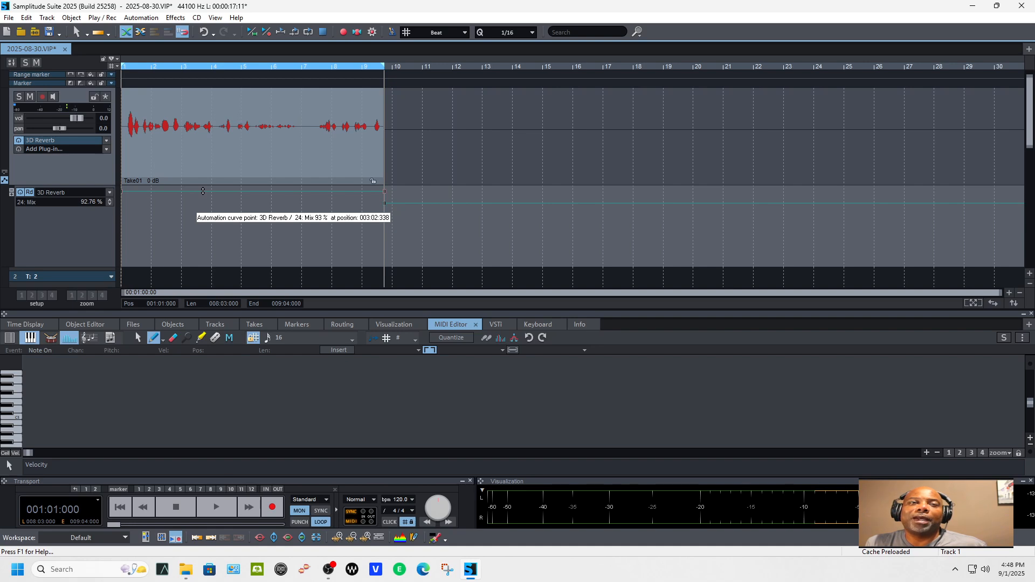
drag(202, 190, 207, 203)
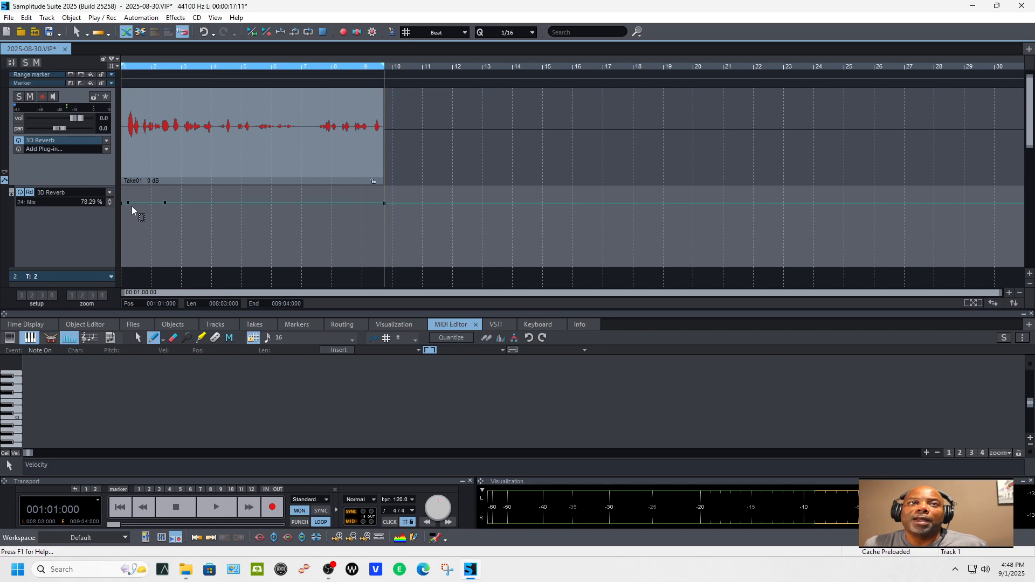
Step: Reshape the Mix automation curve to hold 0% from the clip's start to bar 3 and rise through a point near bar 8.5 toward the clip's end
drag(127, 204, 121, 272)
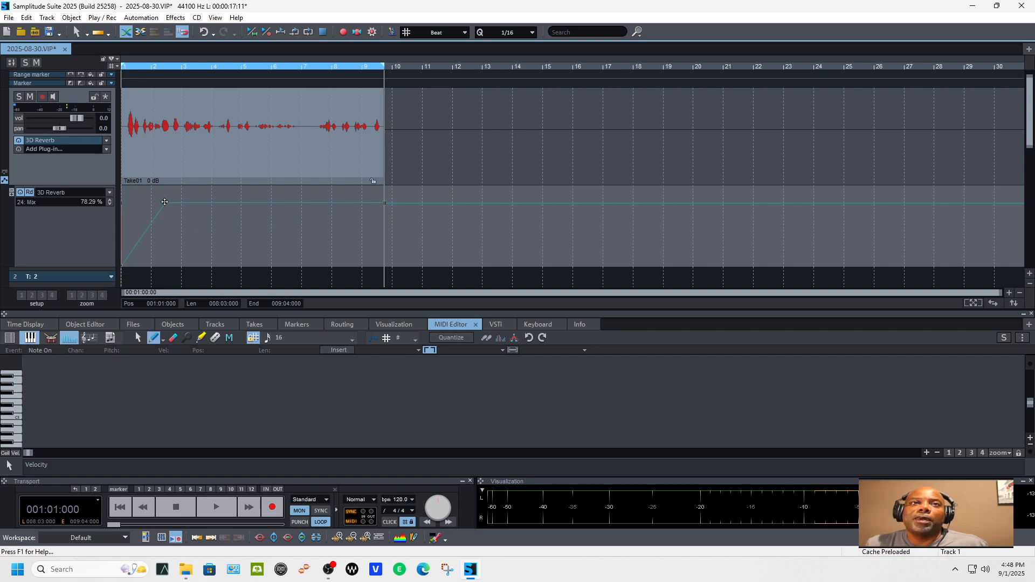
drag(164, 205, 170, 252)
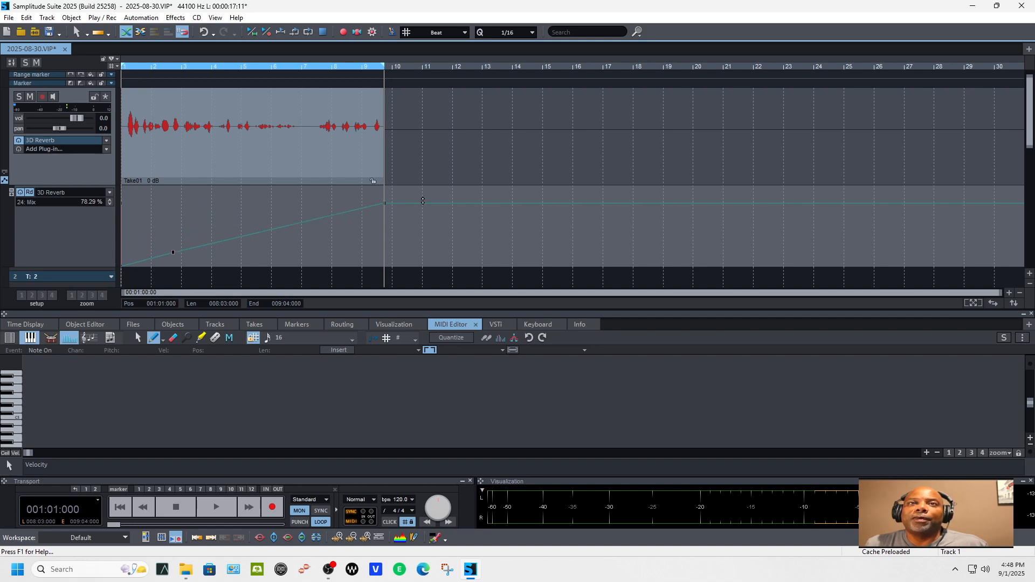
click(345, 213)
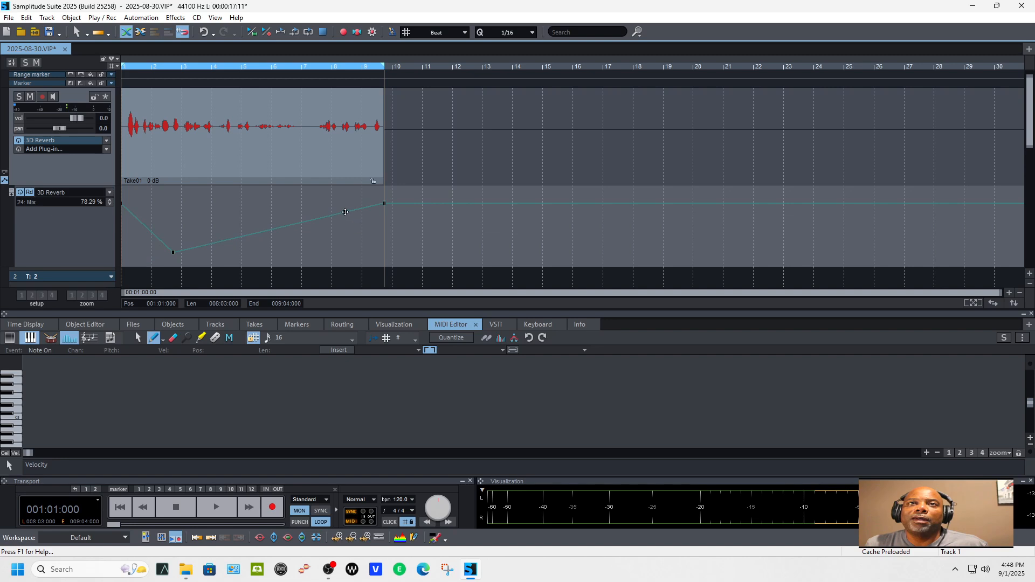
drag(124, 204, 114, 273)
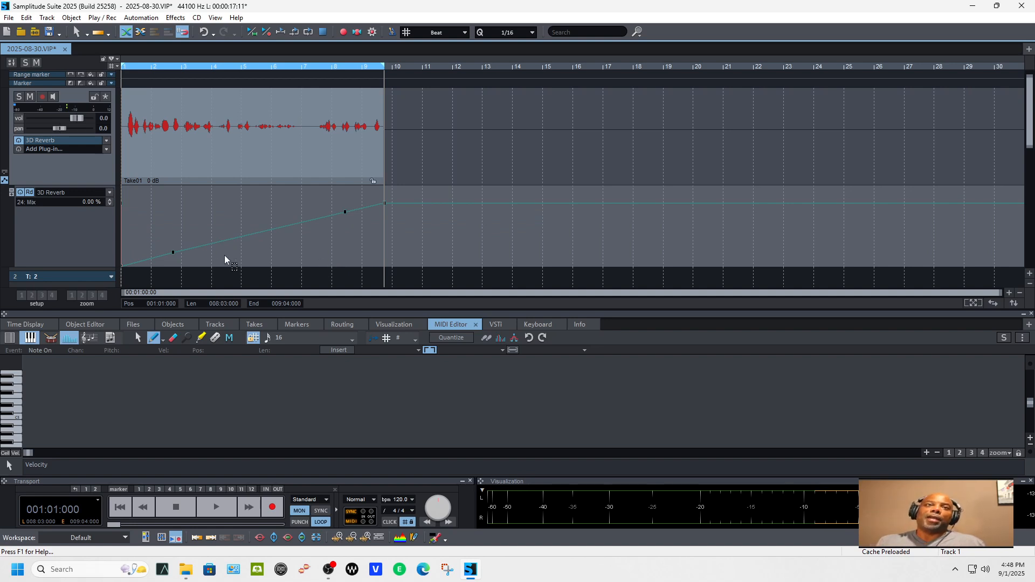
drag(172, 252, 181, 276)
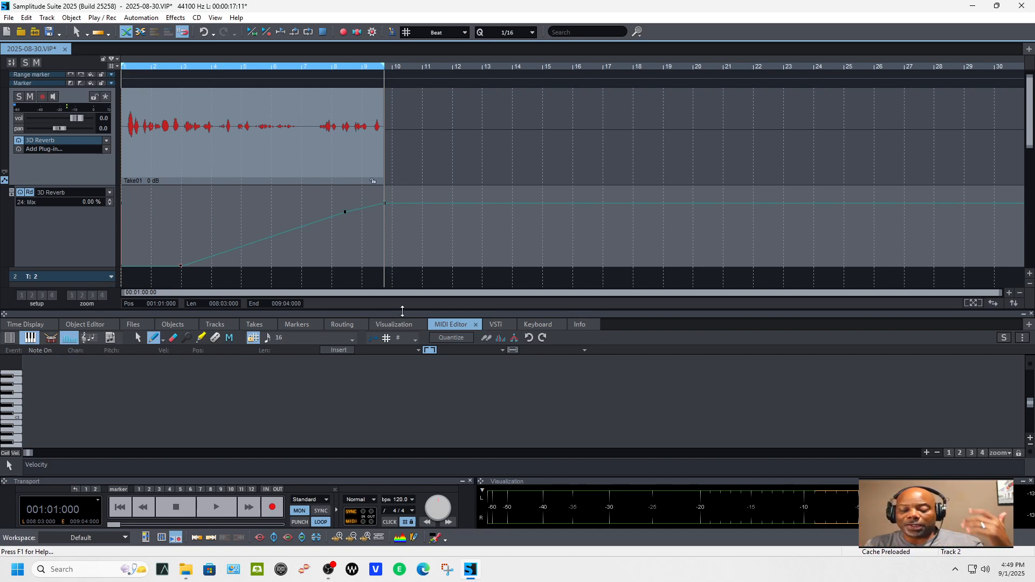
Step: Play the Take01 vocal from the start with the rising reverb Mix automation and stop near the clip's end
key(space)
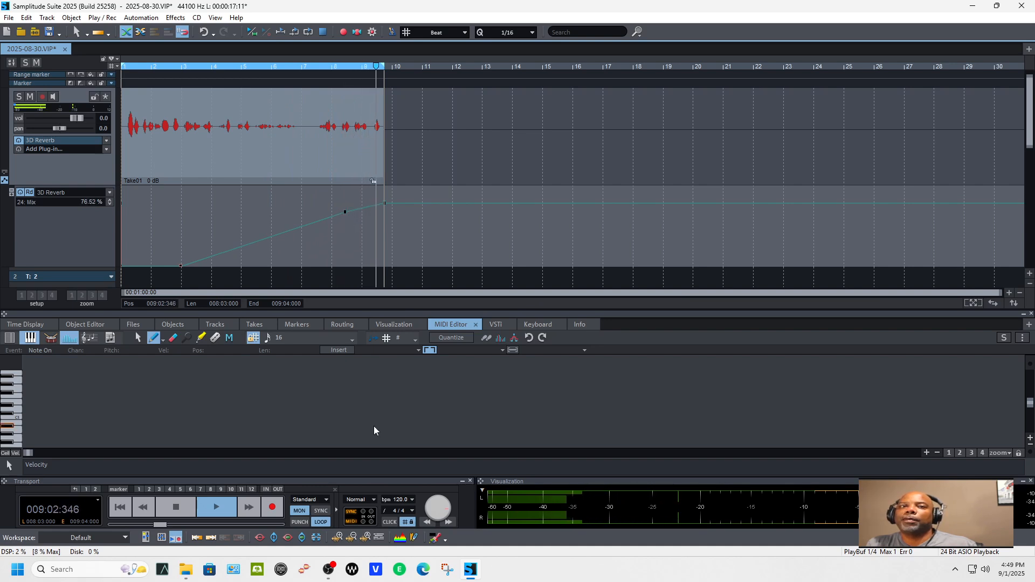
click(175, 505)
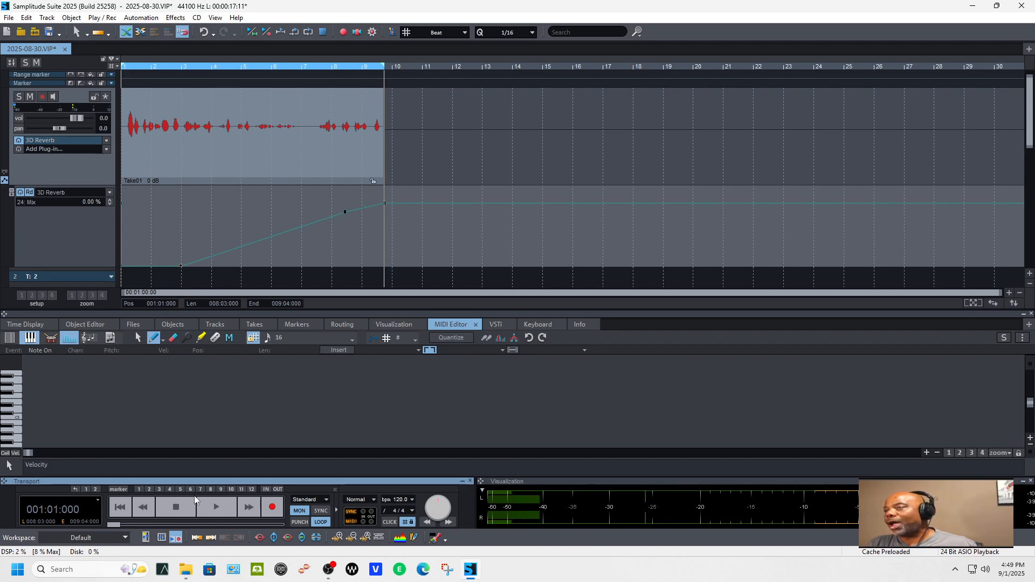